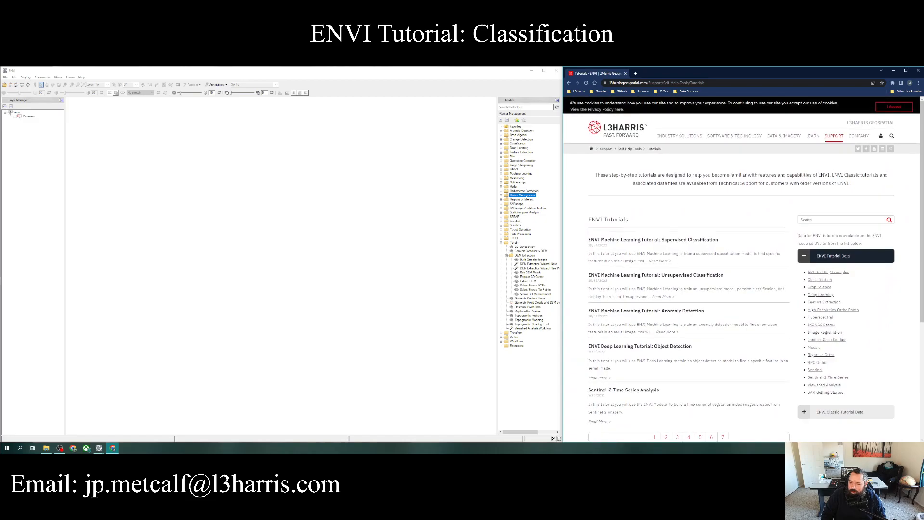
# Step: Open the ENVI - Classification tutorial PDF from page 7 of the tutorials list in a new browser tab
pyautogui.scroll(-2, 682, 291)
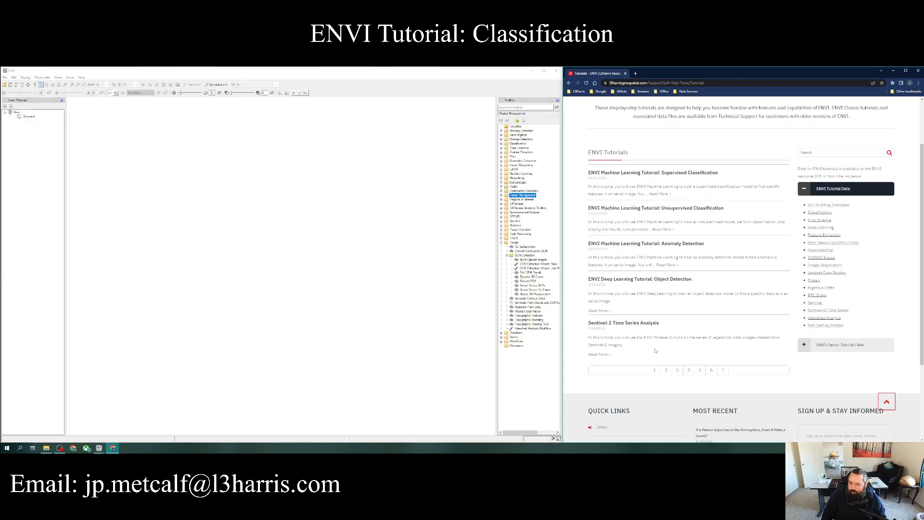
pyautogui.click(723, 372)
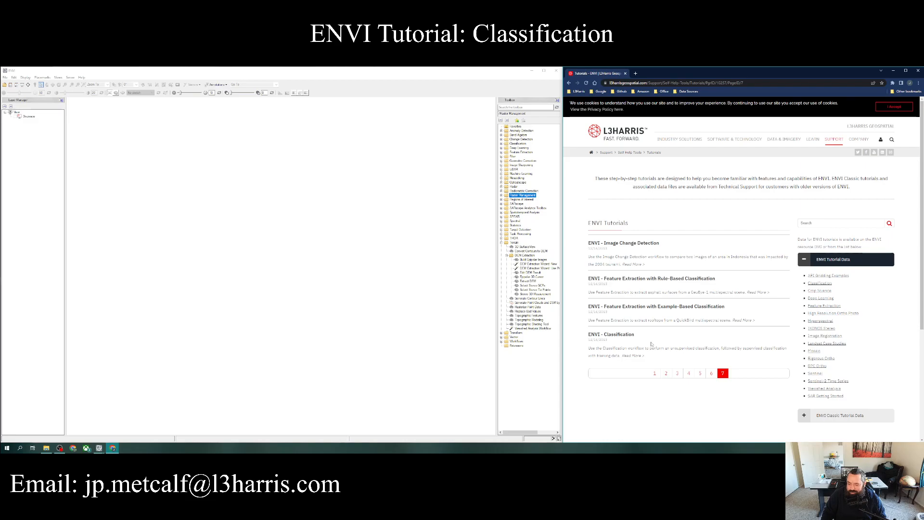
pyautogui.rightClick(621, 334)
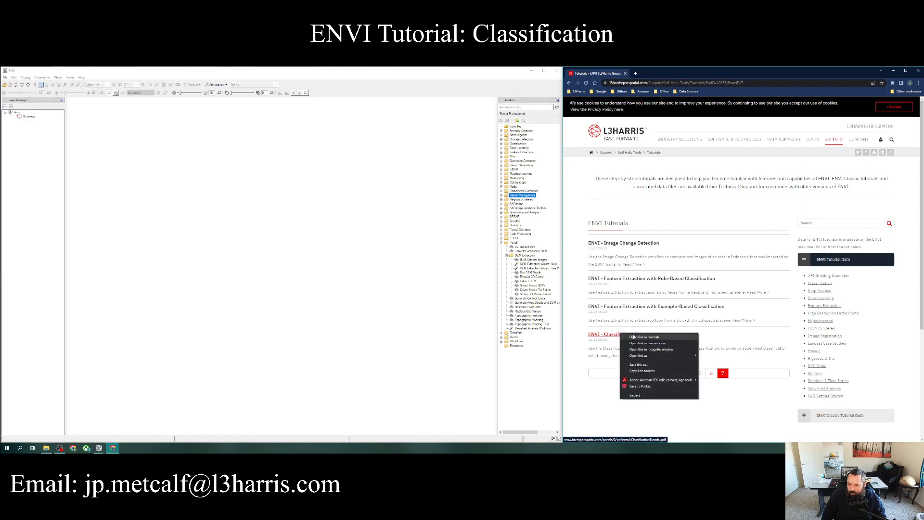
pyautogui.click(644, 337)
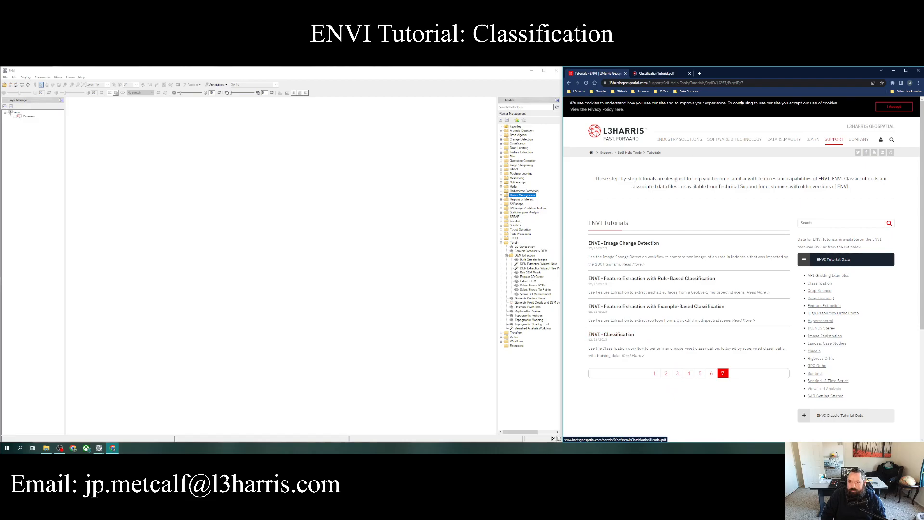
pyautogui.click(671, 74)
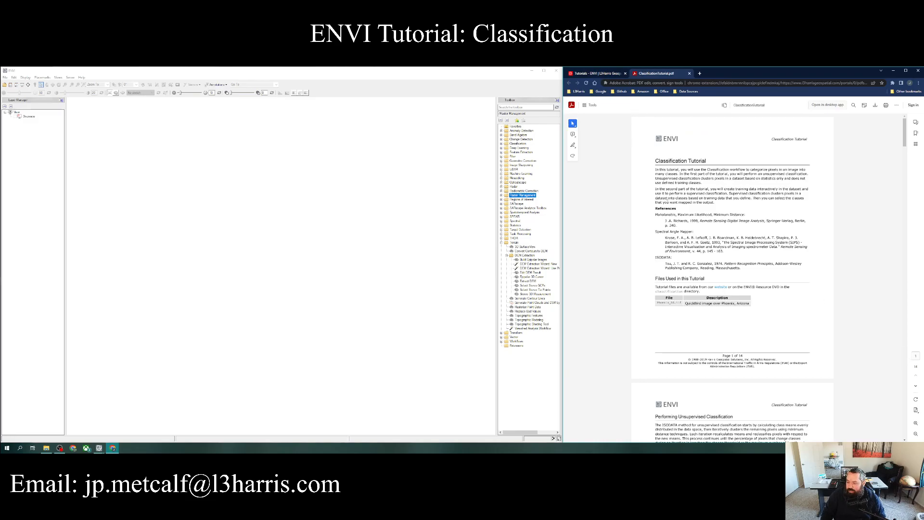
# Step: Enlarge the tutorial PDF and read its introduction, required files and the instructions for performing unsupervised classification
pyautogui.click(915, 423)
pyautogui.click(915, 423)
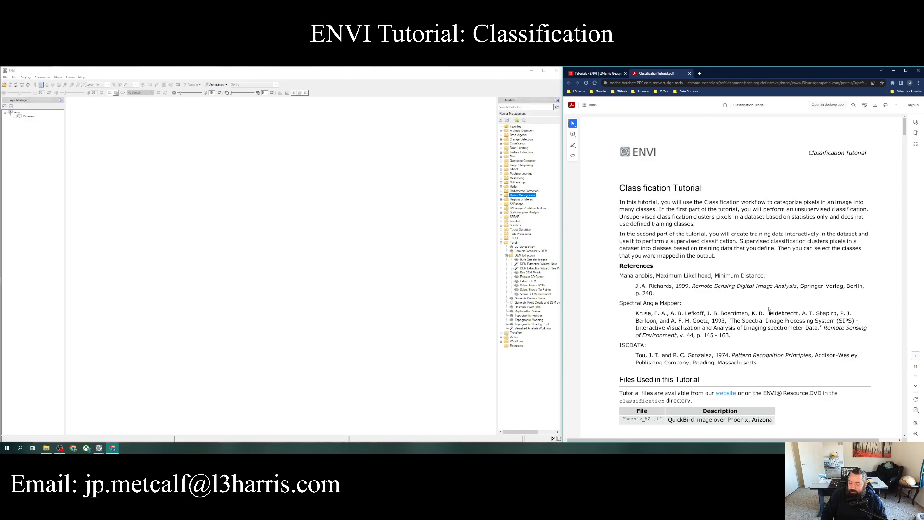
pyautogui.scroll(-1, 708, 287)
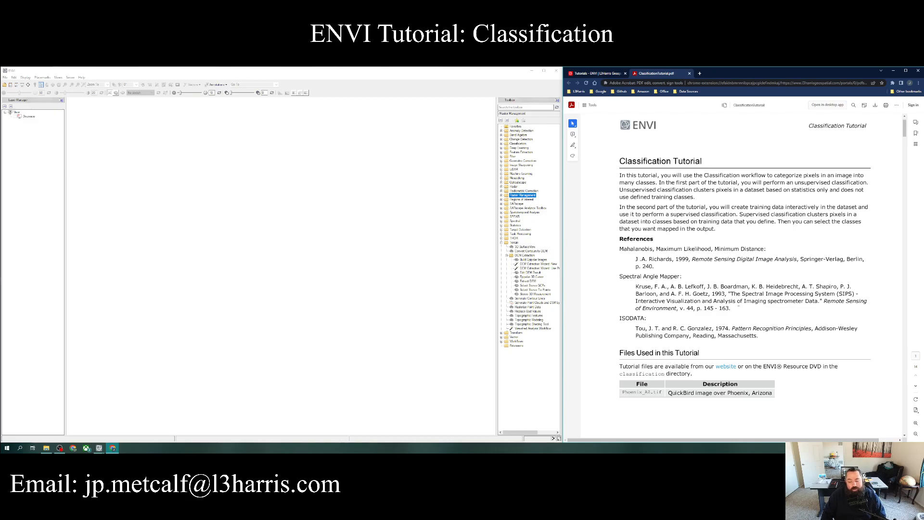
pyautogui.scroll(-2, 758, 301)
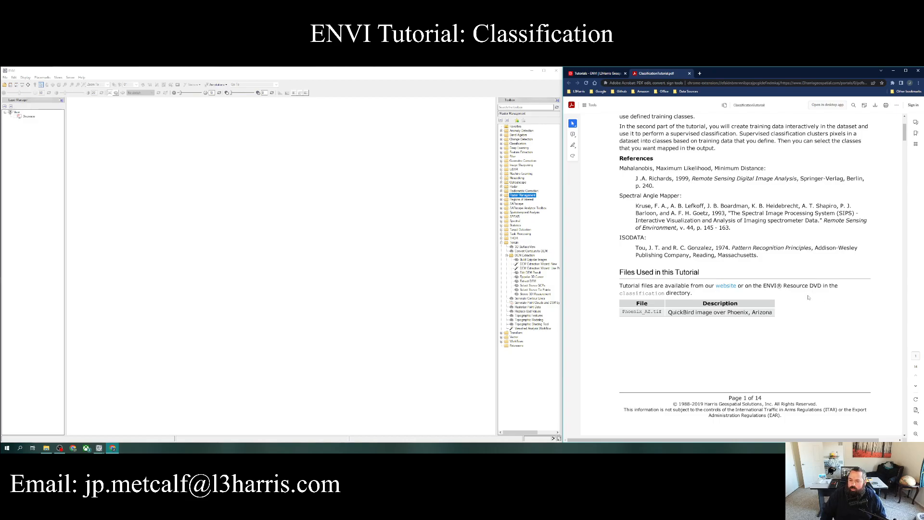
pyautogui.scroll(-2, 814, 296)
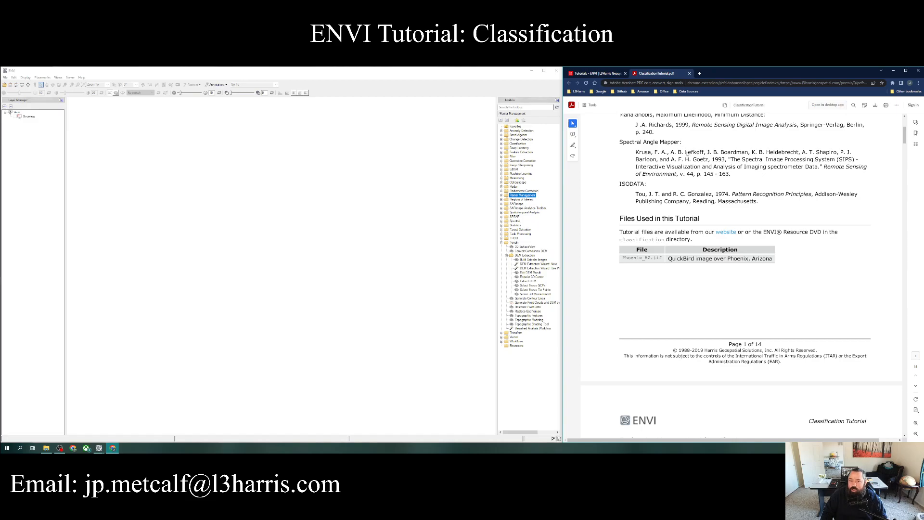
pyautogui.click(606, 75)
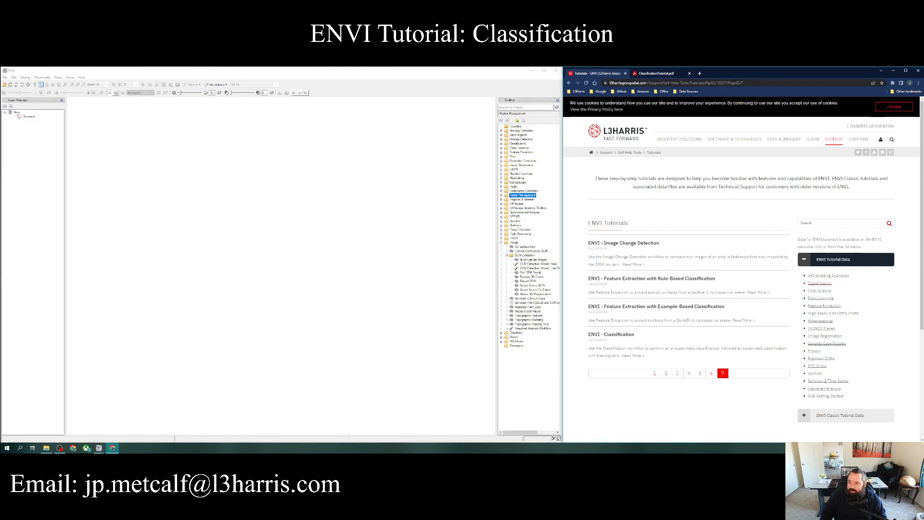
pyautogui.moveTo(656, 77)
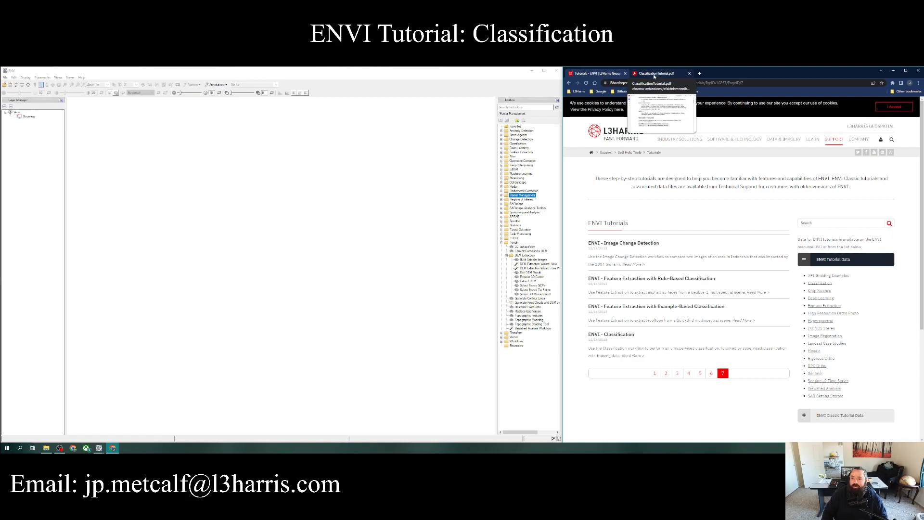
pyautogui.click(656, 77)
pyautogui.scroll(-1, 730, 242)
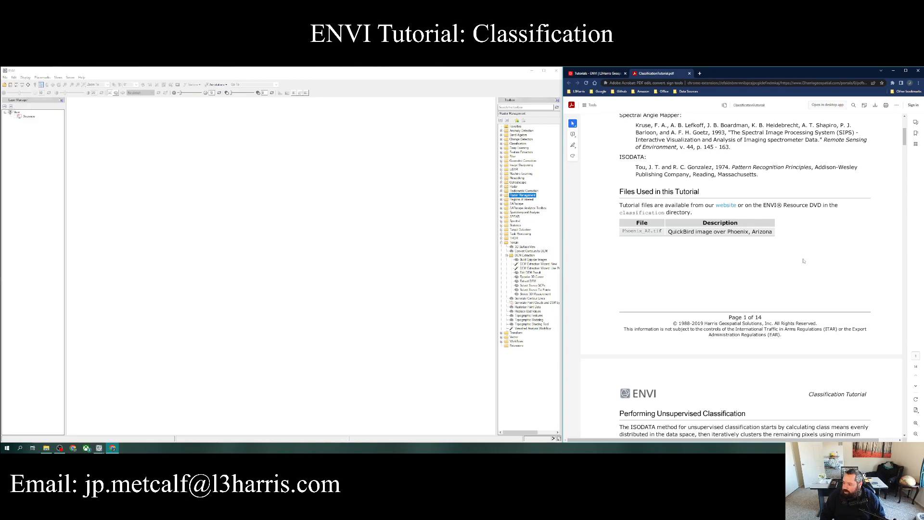
pyautogui.scroll(-2, 803, 260)
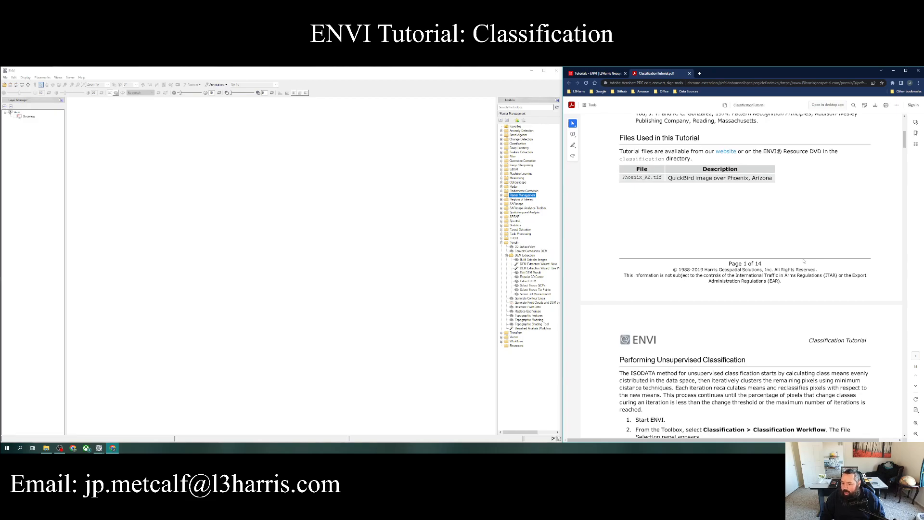
pyautogui.scroll(-5, 868, 282)
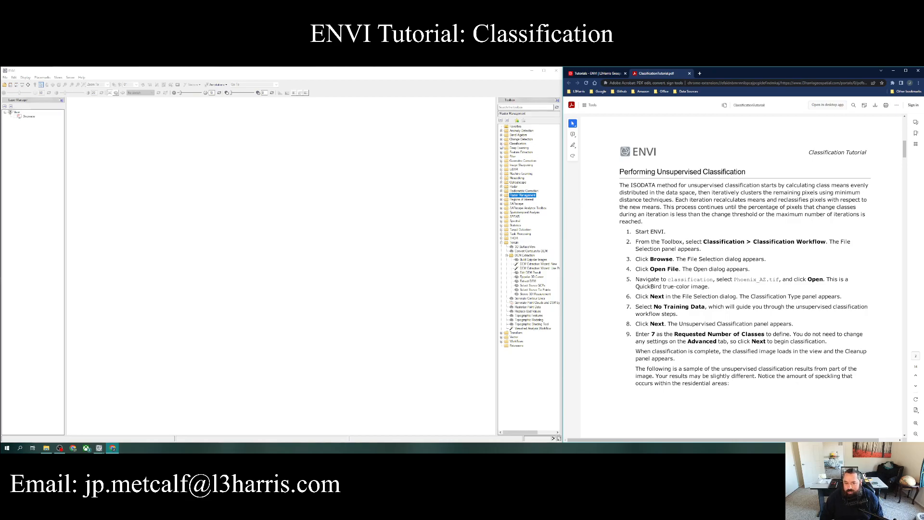
# Step: Switch to ENVI and launch the Classification Workflow from the Classification toolbox folder
pyautogui.click(501, 143)
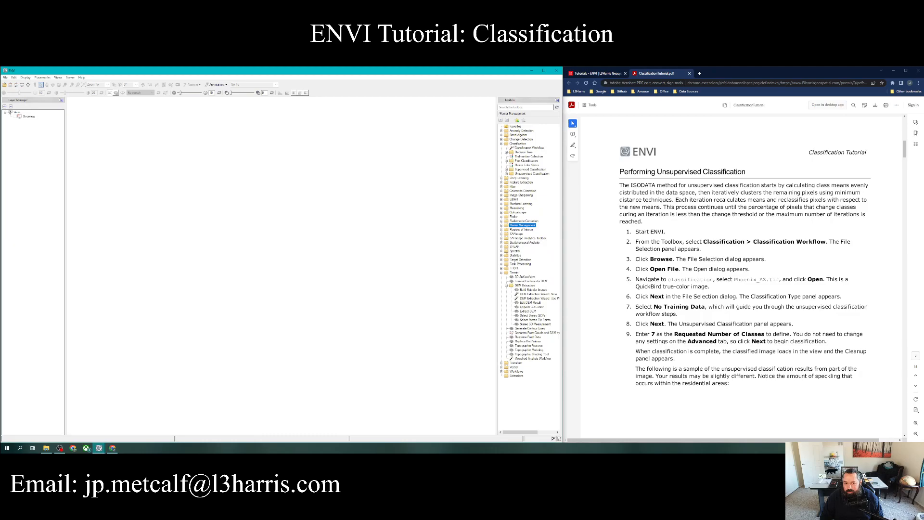
pyautogui.click(522, 148)
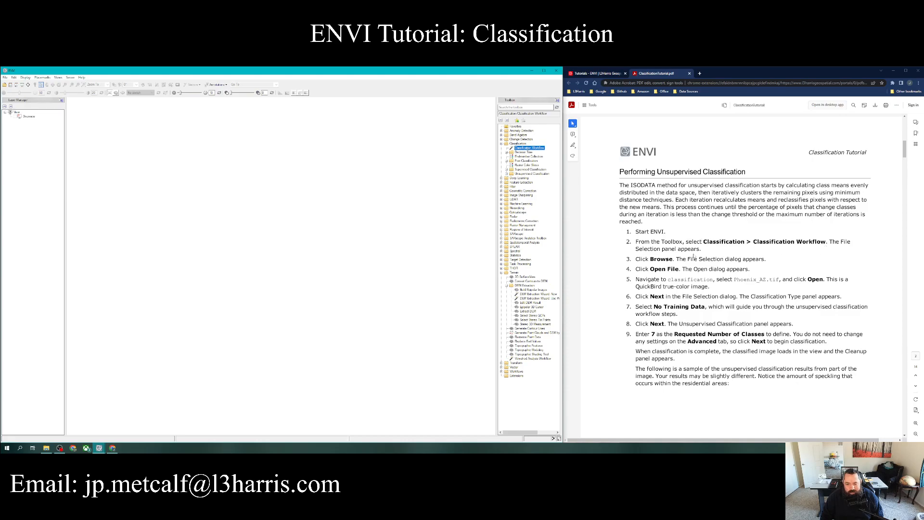
pyautogui.doubleClick(528, 147)
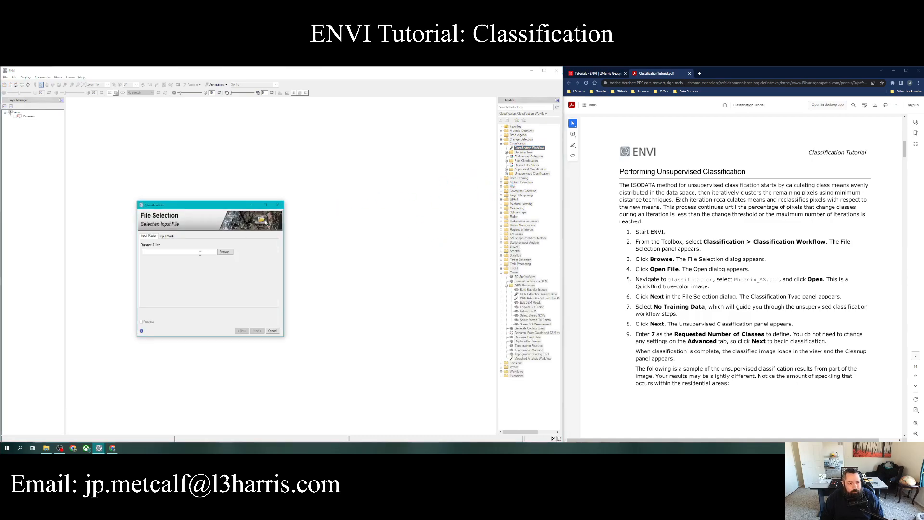
pyautogui.moveTo(192, 209); pyautogui.dragTo(291, 201)
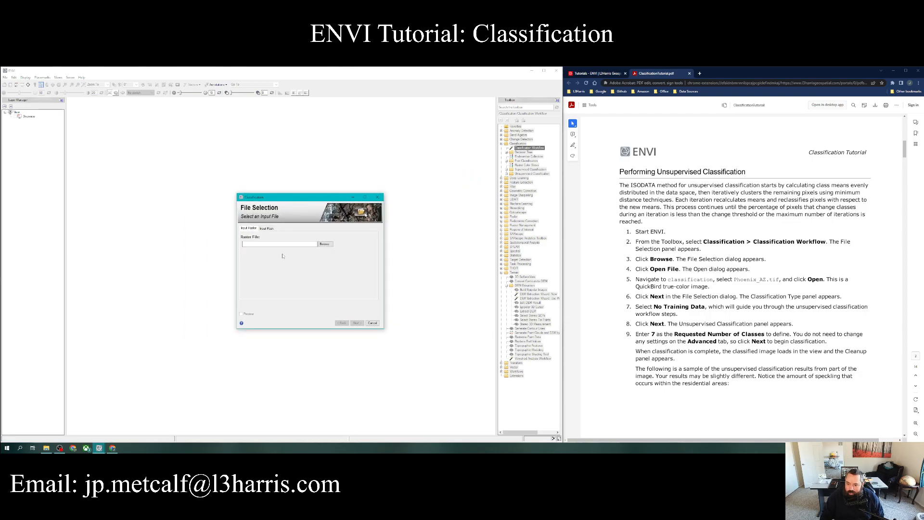
# Step: Load Phoenix_AZ.tif from the classification folder as the input raster and advance the workflow to the classification type
pyautogui.click(323, 244)
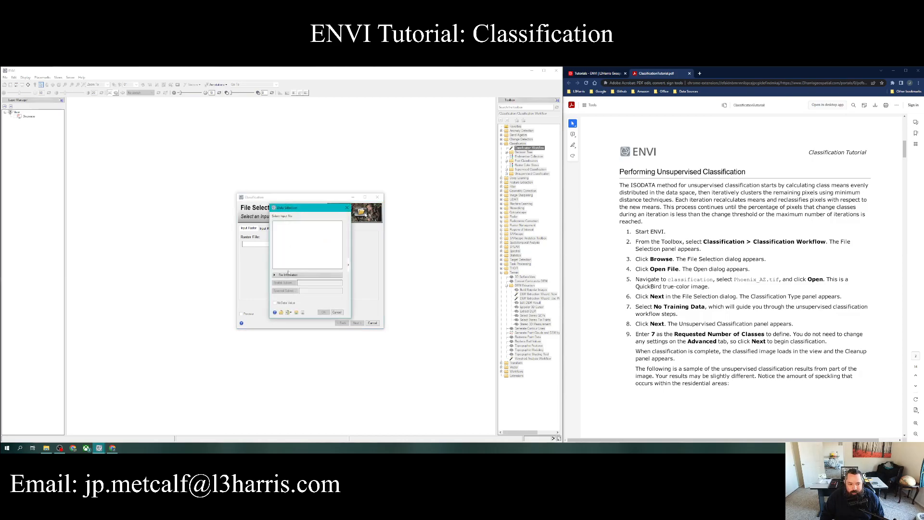
pyautogui.moveTo(291, 211); pyautogui.dragTo(303, 215)
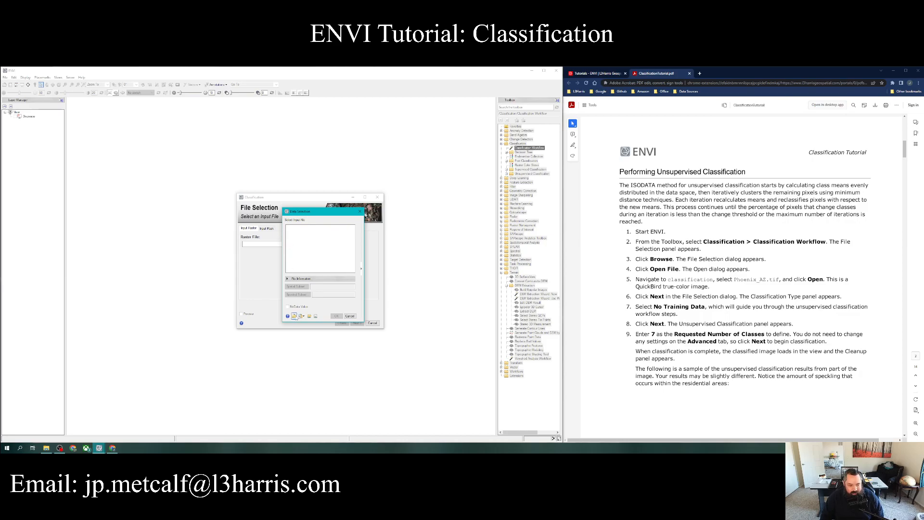
pyautogui.click(294, 316)
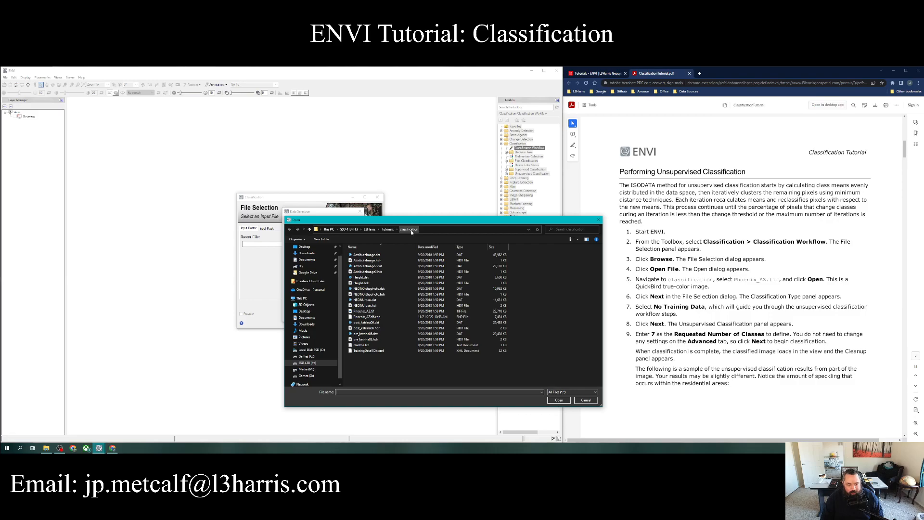
pyautogui.click(380, 311)
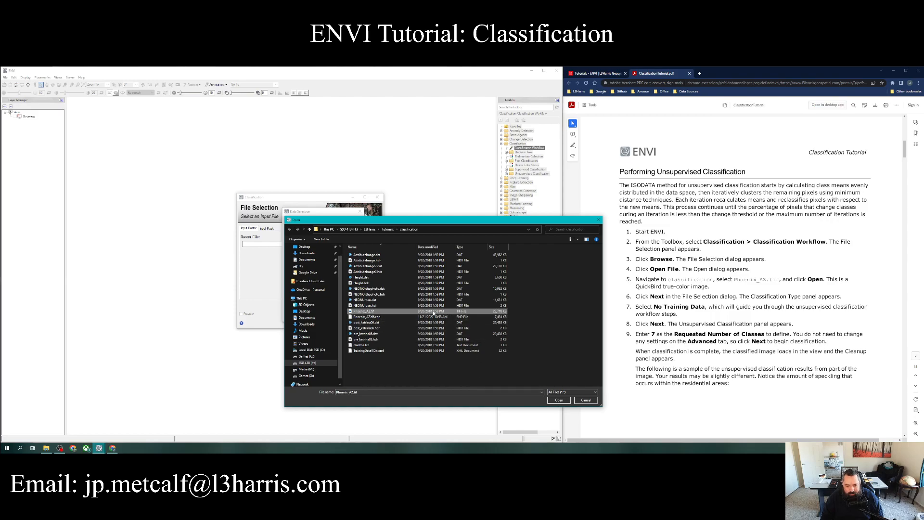
pyautogui.click(558, 400)
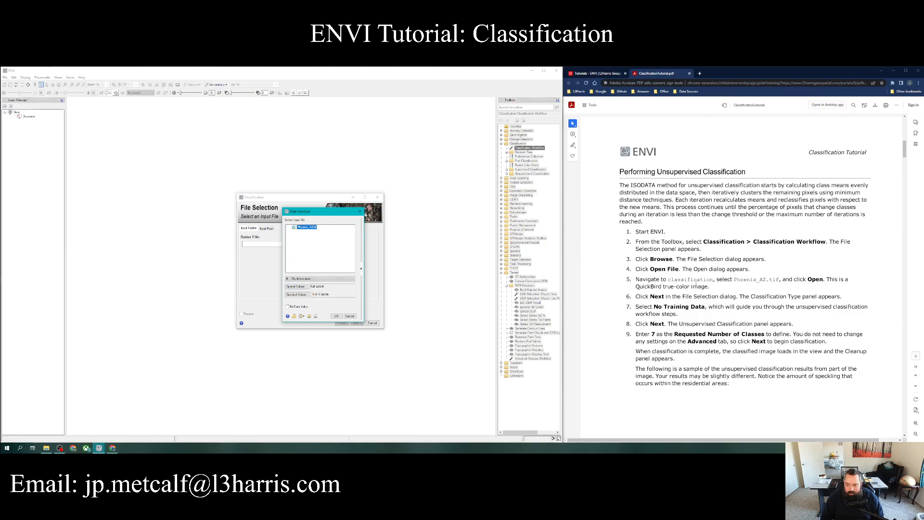
pyautogui.click(337, 316)
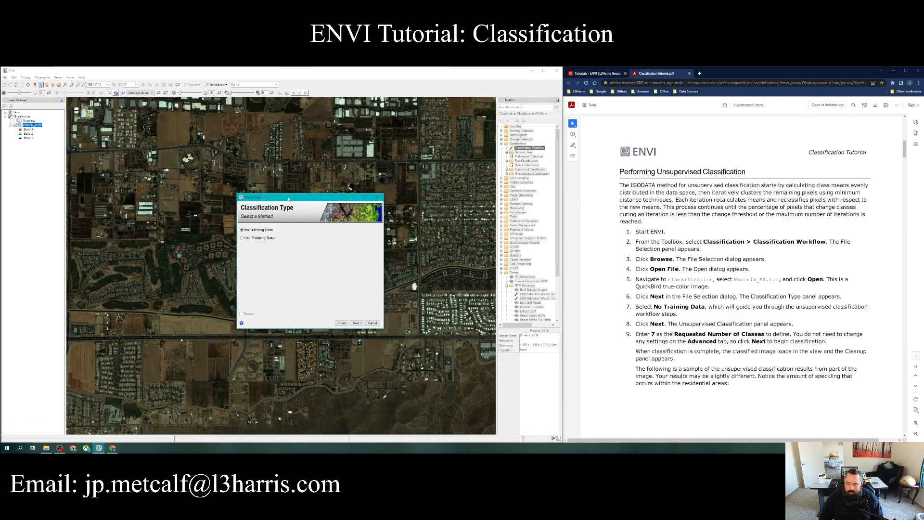
pyautogui.moveTo(293, 197); pyautogui.dragTo(87, 296)
pyautogui.scroll(-2, 289, 287)
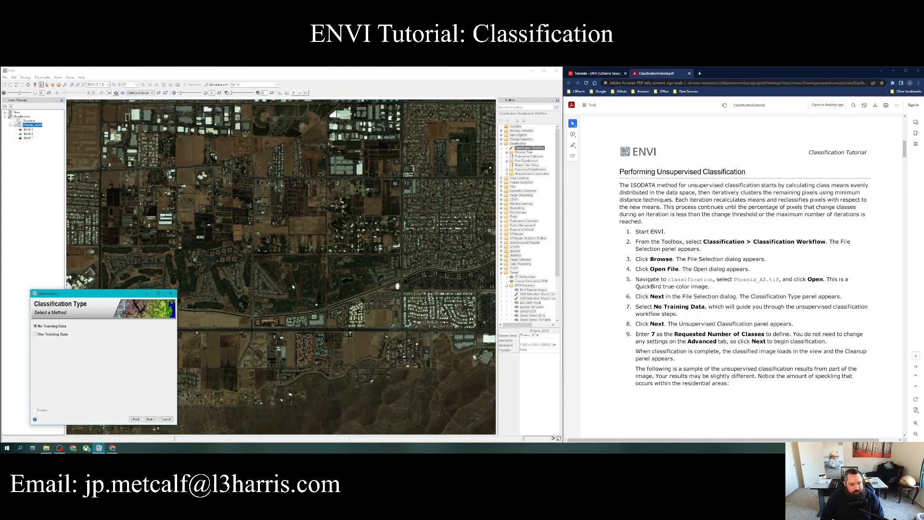
pyautogui.scroll(1, 293, 284)
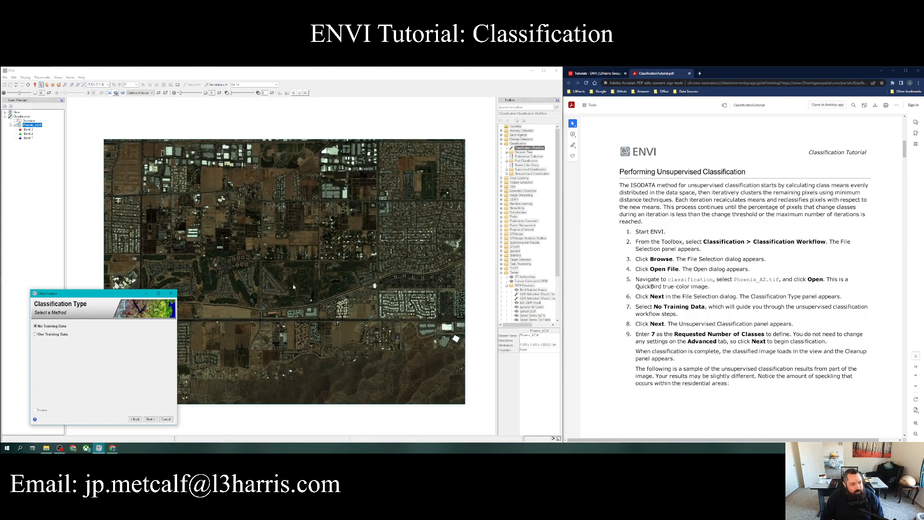
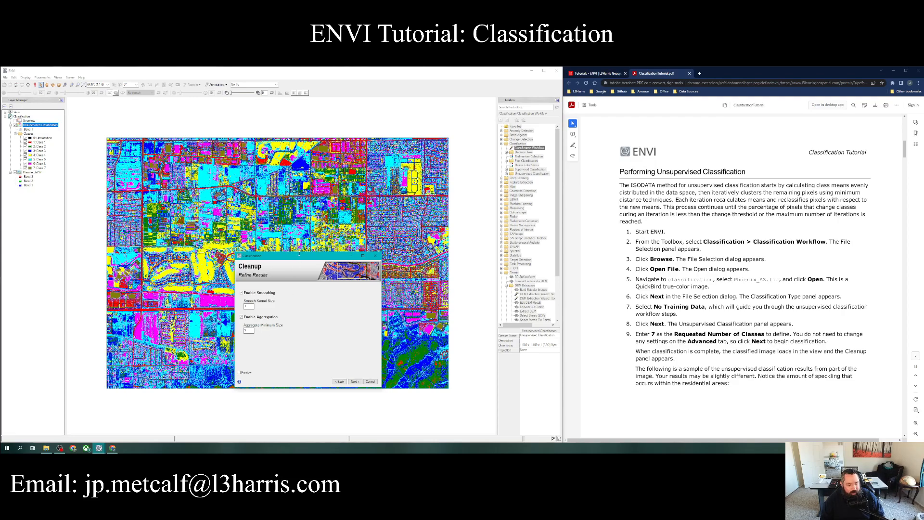
# Step: Raise the transparency of the unsupervised classification layer to reveal the Phoenix image underneath
pyautogui.moveTo(299, 258); pyautogui.dragTo(89, 264)
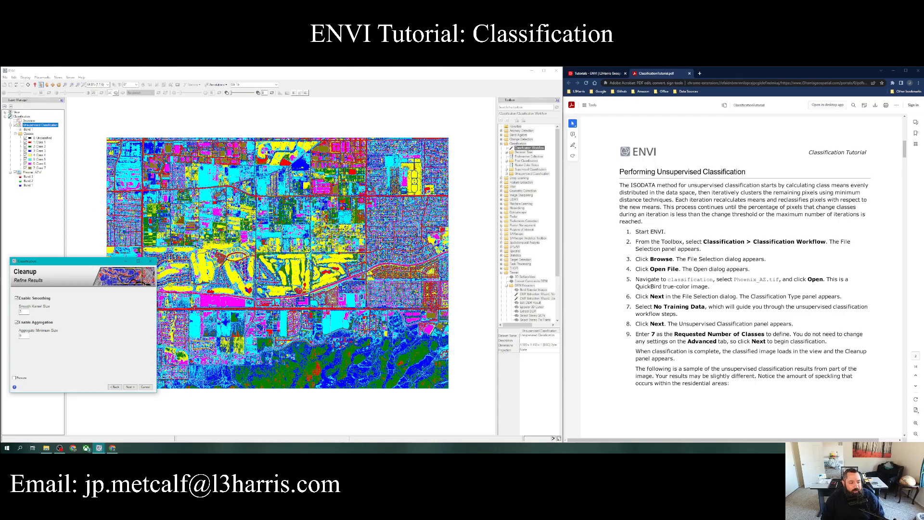
pyautogui.scroll(1, 231, 232)
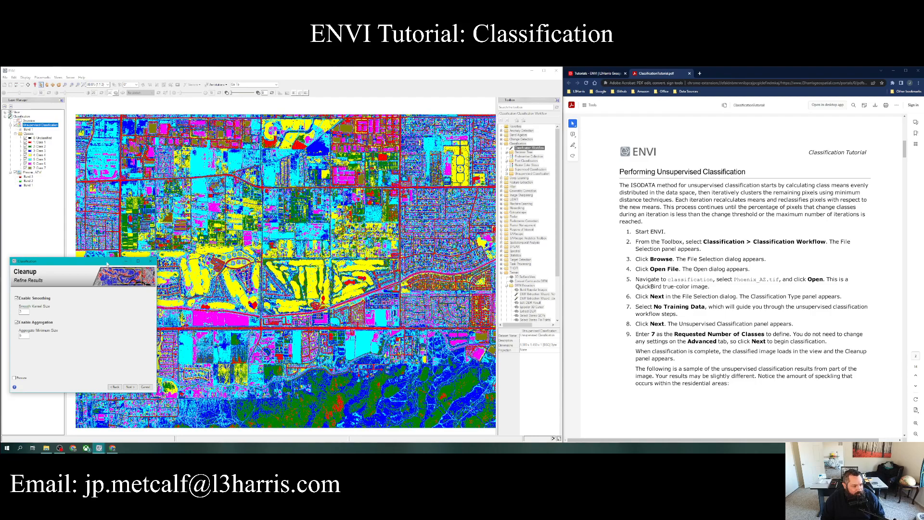
pyautogui.moveTo(107, 263); pyautogui.dragTo(110, 271)
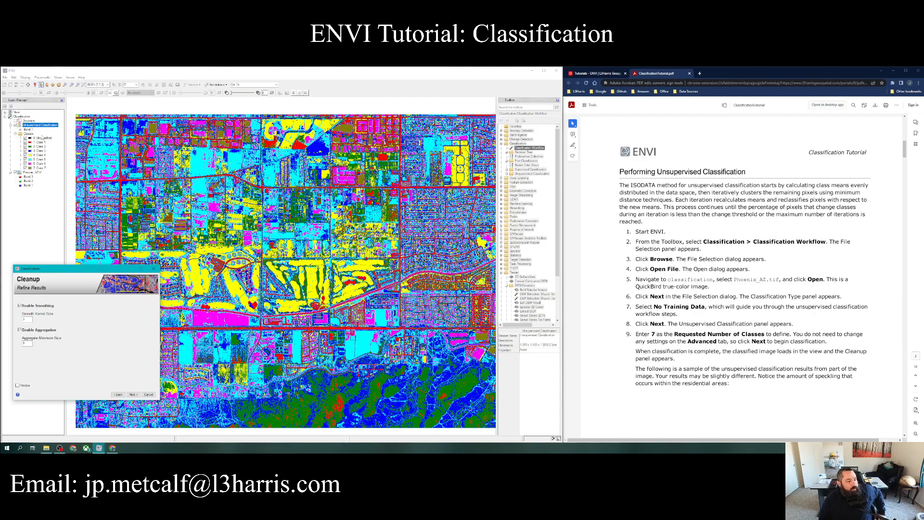
pyautogui.click(232, 96)
pyautogui.moveTo(231, 96); pyautogui.dragTo(256, 101)
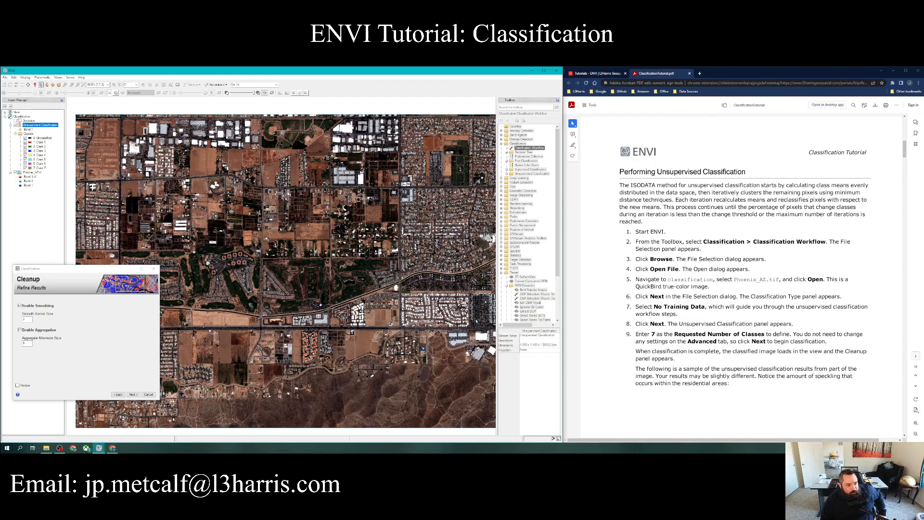
# Step: Change the RGB bands of the Phoenix_AZ.tif layer to Band 4, Band 3 and Band 2 for a false-colour display
pyautogui.click(30, 172)
pyautogui.rightClick(33, 172)
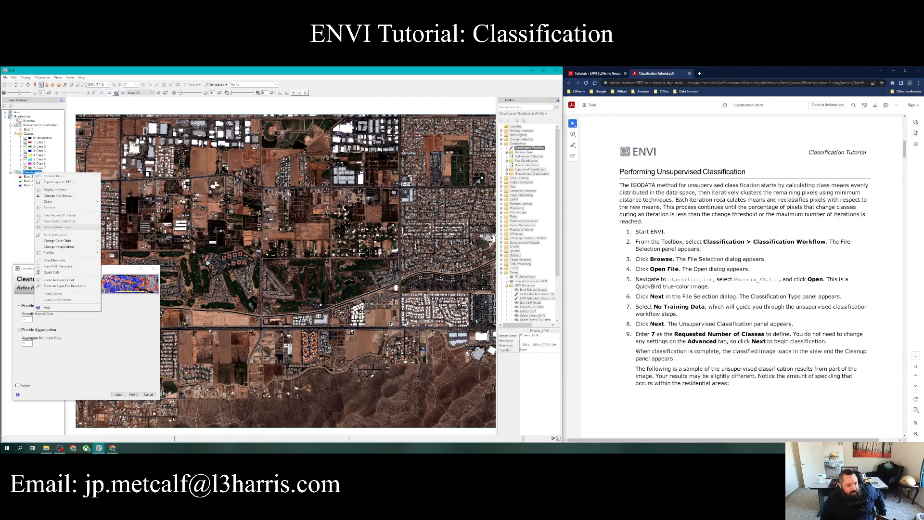
pyautogui.click(61, 196)
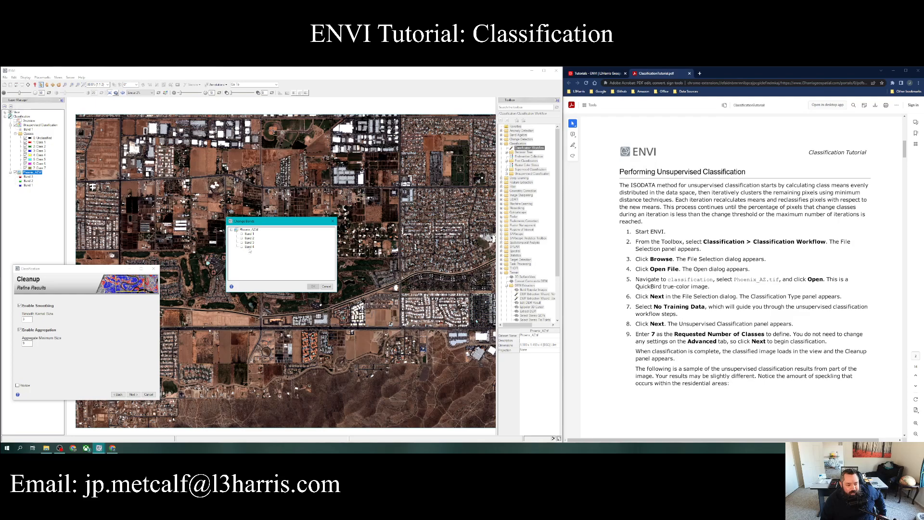
pyautogui.click(249, 246)
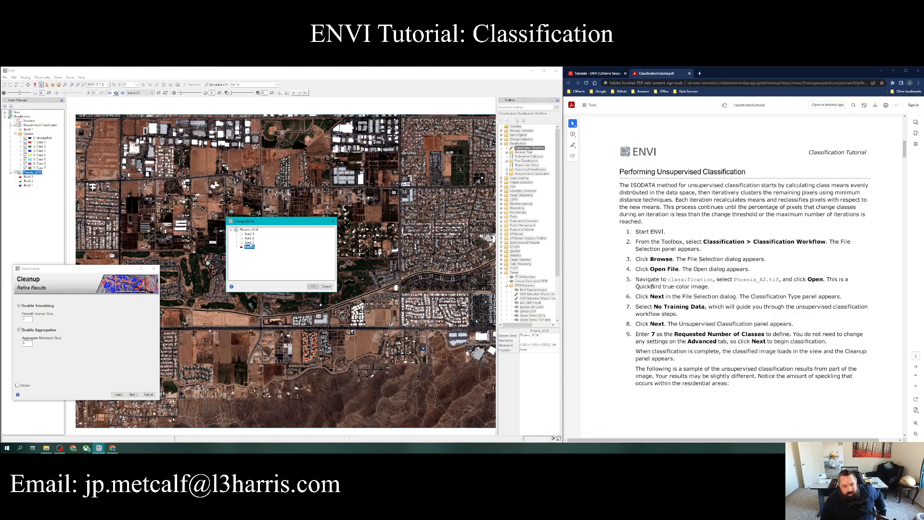
pyautogui.press('Up')
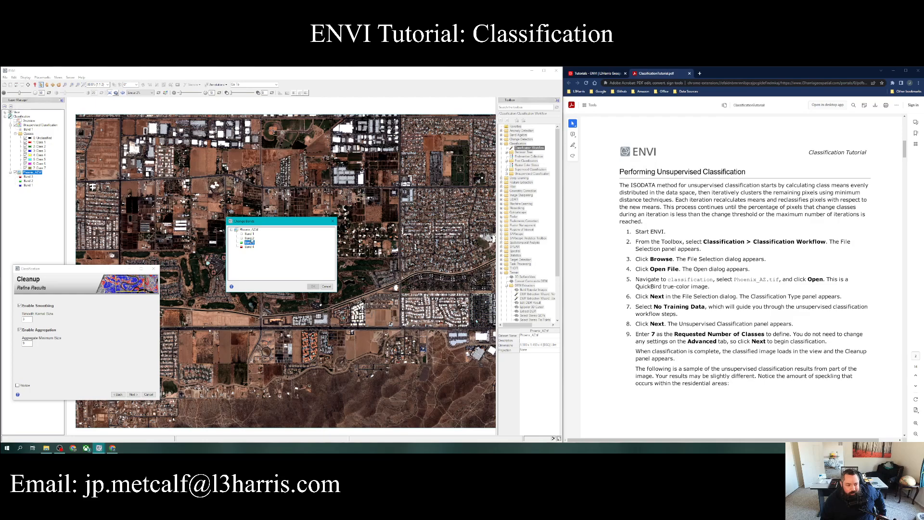
pyautogui.press('Up')
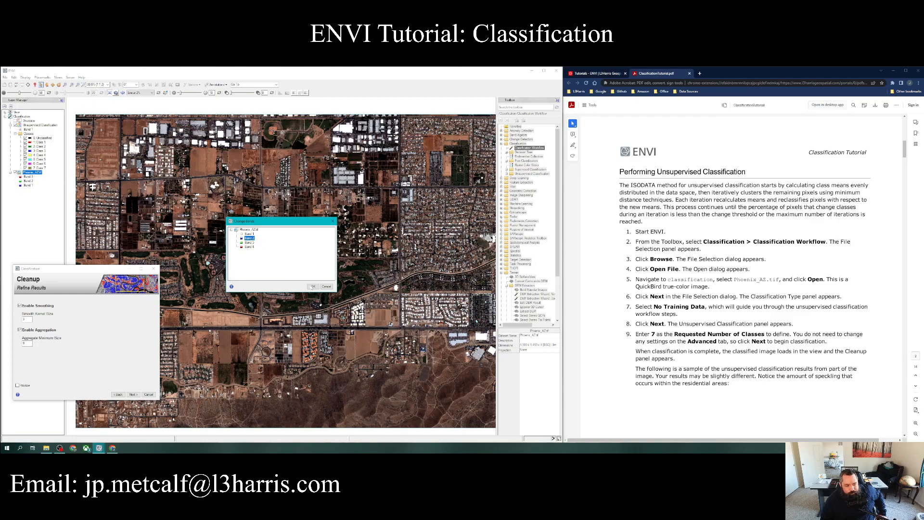
pyautogui.click(313, 287)
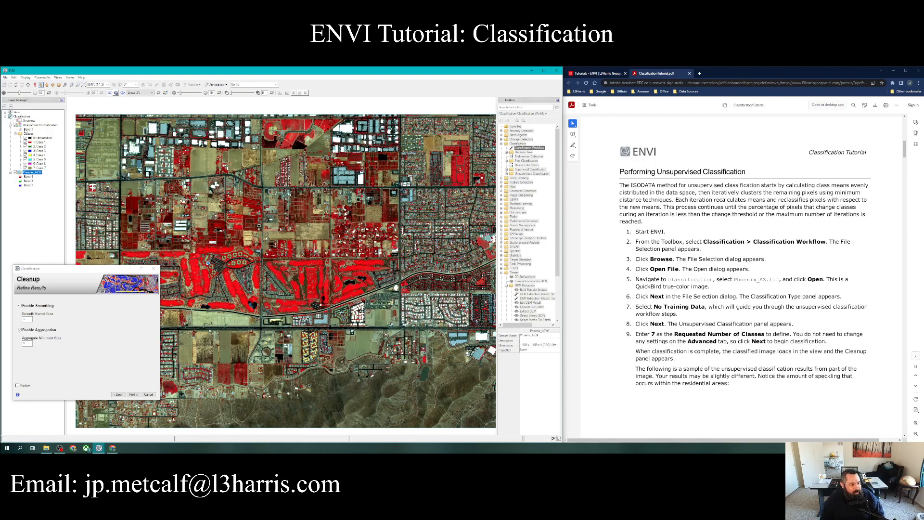
# Step: Vary the unsupervised classification layer's transparency to compare the classes with the false-colour image around the southern mountains
pyautogui.click(40, 124)
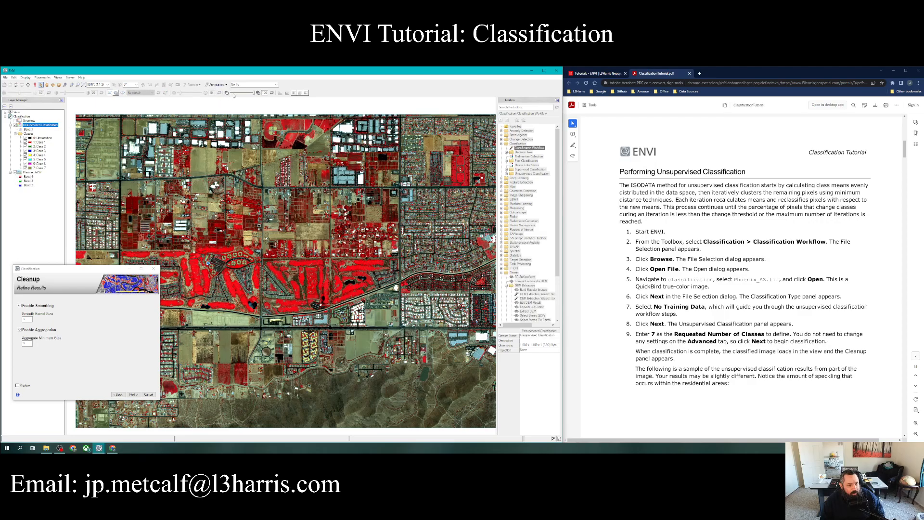
pyautogui.moveTo(252, 95)
pyautogui.mouseDown()
pyautogui.moveTo(226, 95)
pyautogui.moveTo(251, 100)
pyautogui.mouseUp()
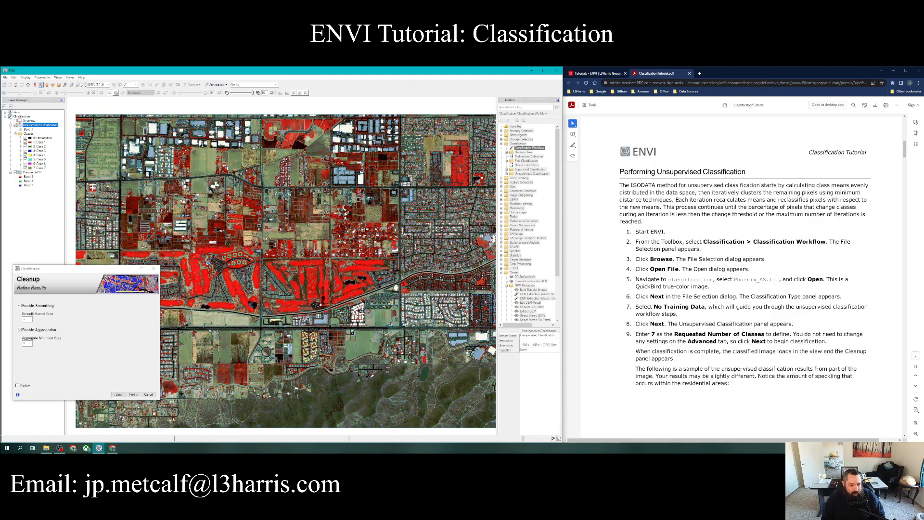
pyautogui.scroll(3, 368, 313)
pyautogui.moveTo(331, 298); pyautogui.dragTo(368, 296)
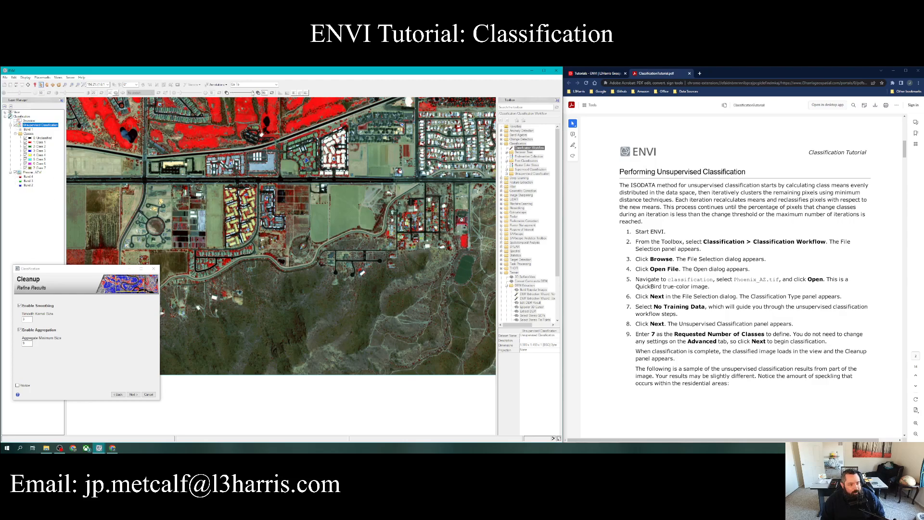
pyautogui.moveTo(252, 93); pyautogui.dragTo(233, 94)
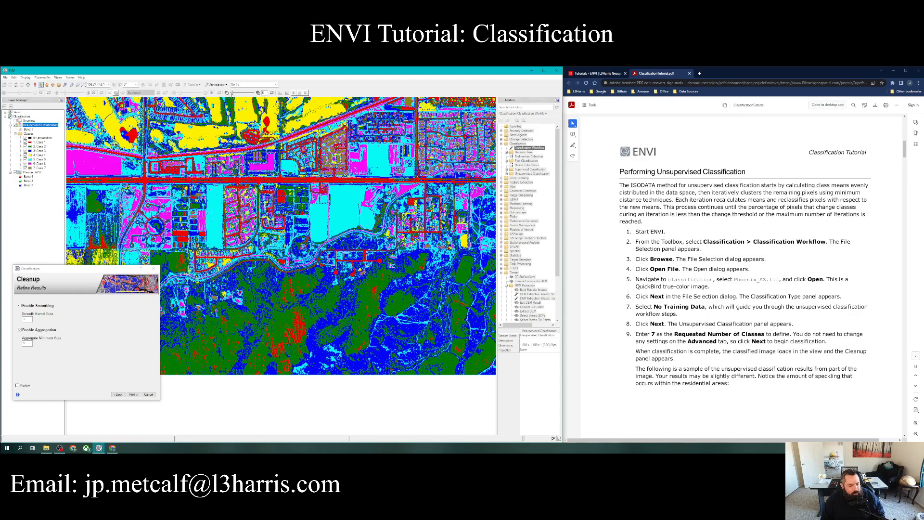
pyautogui.moveTo(231, 94)
pyautogui.mouseDown()
pyautogui.moveTo(257, 100)
pyautogui.moveTo(229, 99)
pyautogui.moveTo(252, 100)
pyautogui.moveTo(241, 100)
pyautogui.mouseUp()
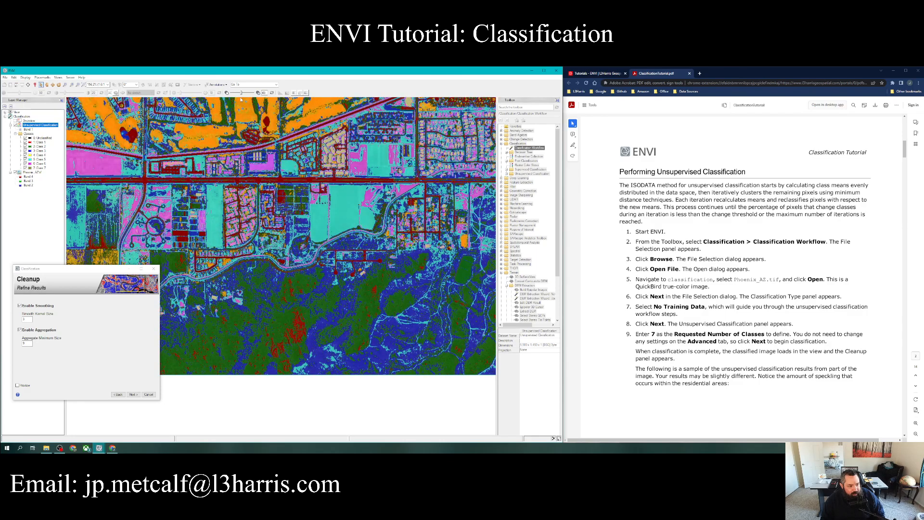
pyautogui.moveTo(240, 100); pyautogui.dragTo(228, 99)
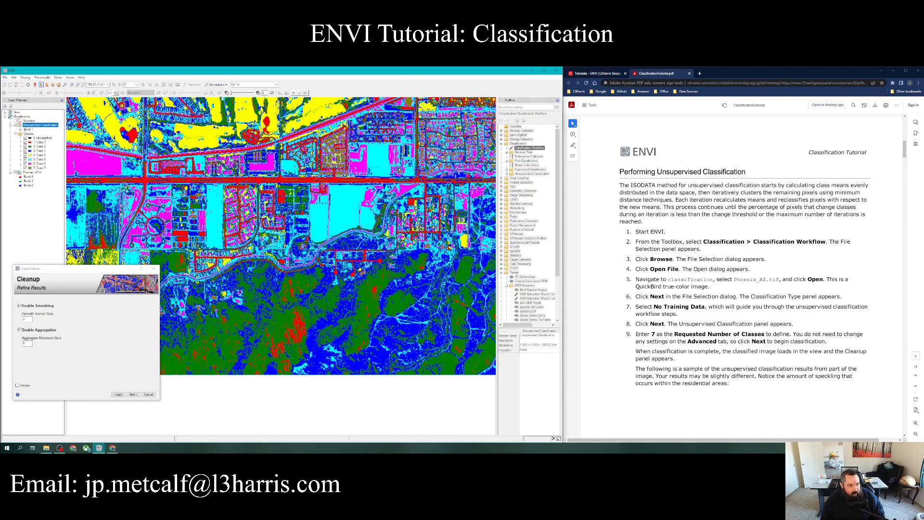
# Step: Compare the classes with the false-colour image at the large white-roofed buildings near the western edge, then make the classification layer opaque again
pyautogui.moveTo(192, 201); pyautogui.dragTo(332, 239)
pyautogui.moveTo(176, 237); pyautogui.dragTo(308, 353)
pyautogui.scroll(6, 308, 354)
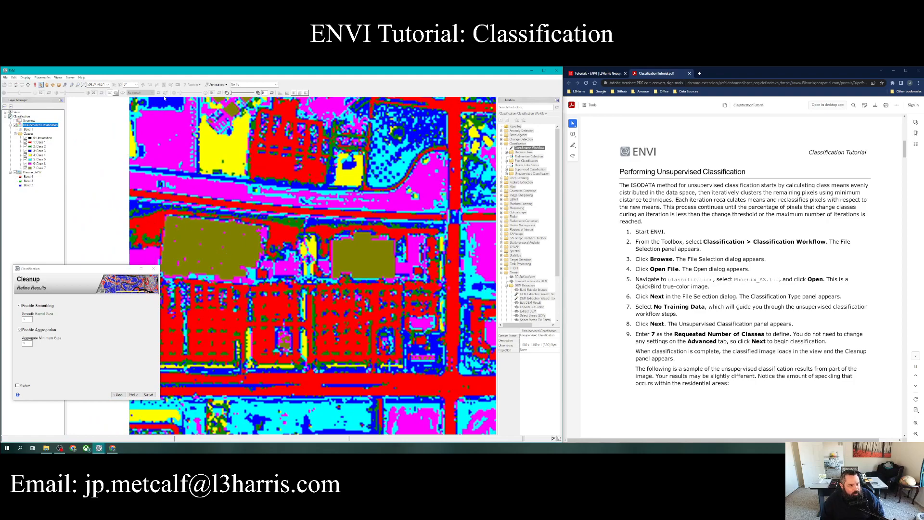
pyautogui.moveTo(233, 94); pyautogui.dragTo(258, 98)
pyautogui.scroll(-8, 345, 216)
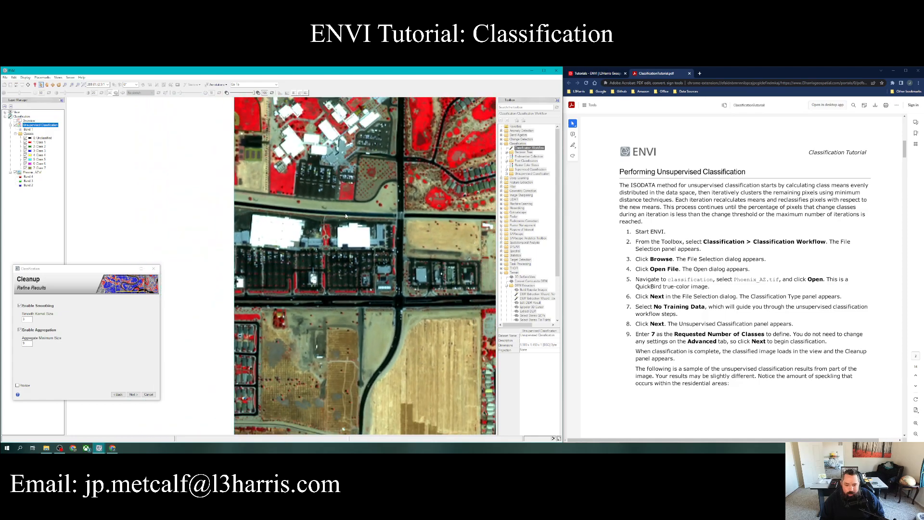
pyautogui.moveTo(354, 263); pyautogui.dragTo(240, 283)
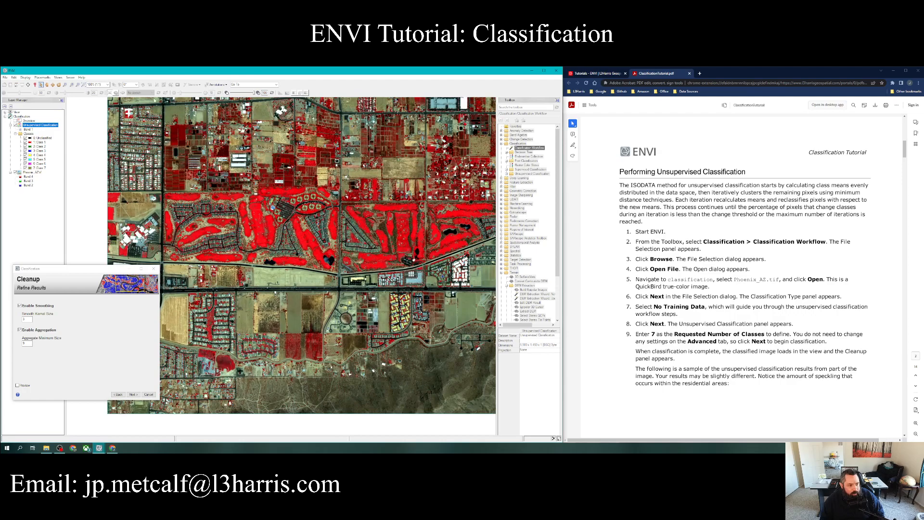
pyautogui.moveTo(254, 92); pyautogui.dragTo(228, 92)
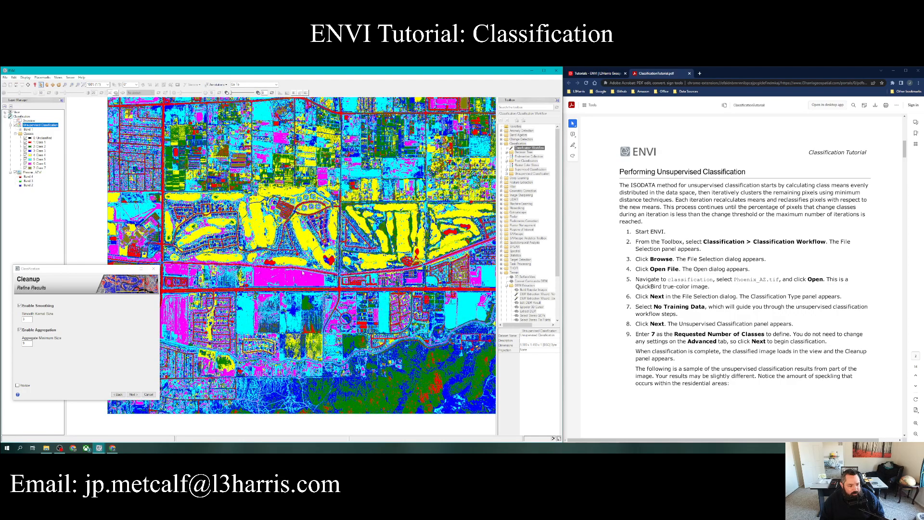
pyautogui.moveTo(438, 287); pyautogui.dragTo(403, 294)
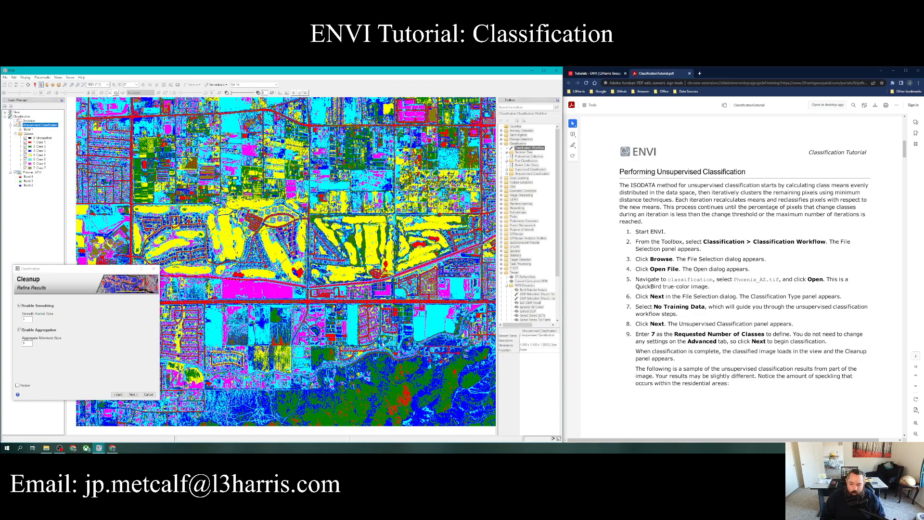
# Step: View the tutorial's sample classification figure and frame the same residential and farm area in the classified image for comparison
pyautogui.scroll(-3, 745, 275)
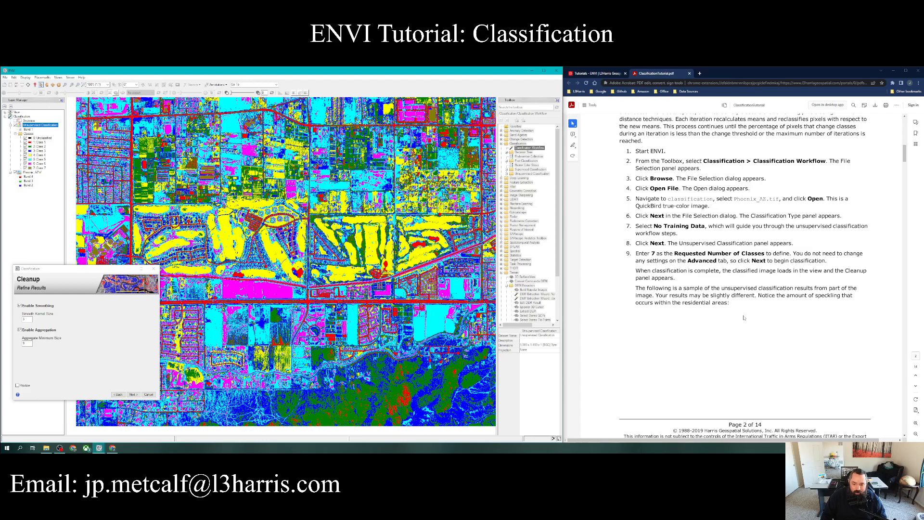
pyautogui.scroll(-7, 744, 317)
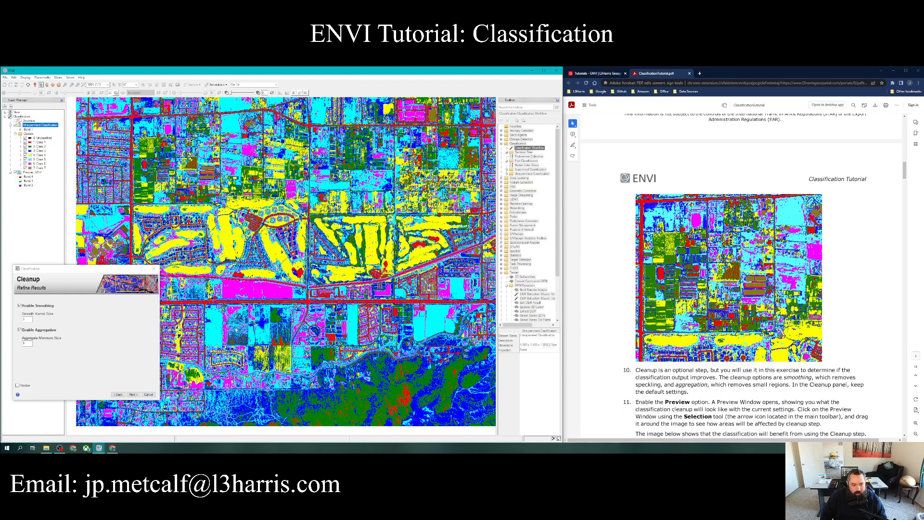
pyautogui.moveTo(276, 302); pyautogui.dragTo(395, 320)
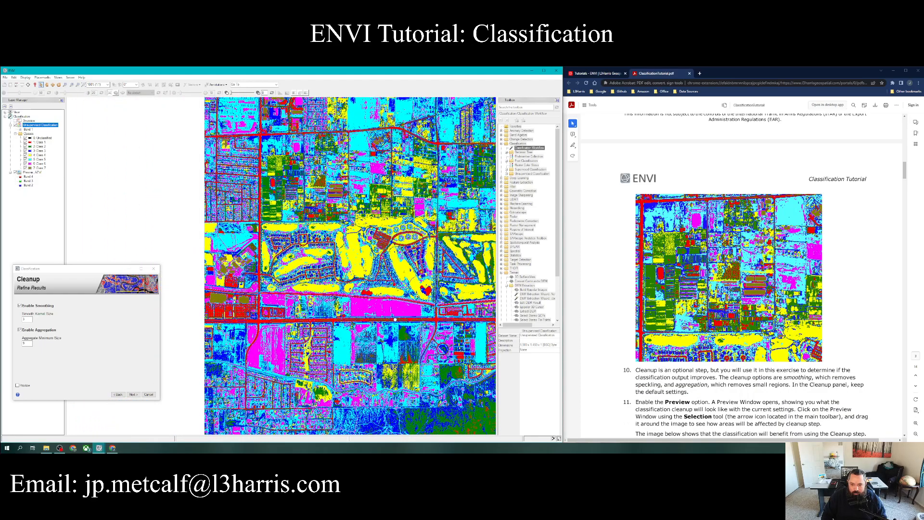
pyautogui.moveTo(395, 320); pyautogui.dragTo(395, 328)
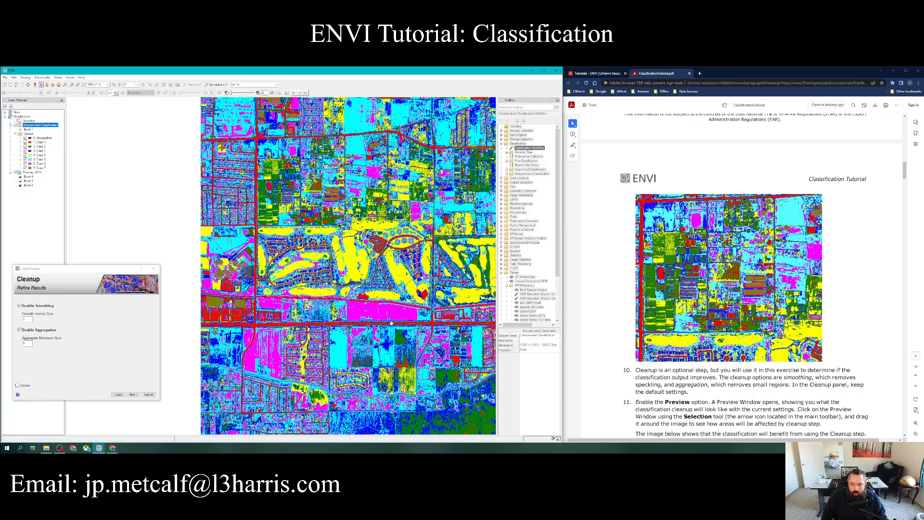
pyautogui.scroll(4, 395, 329)
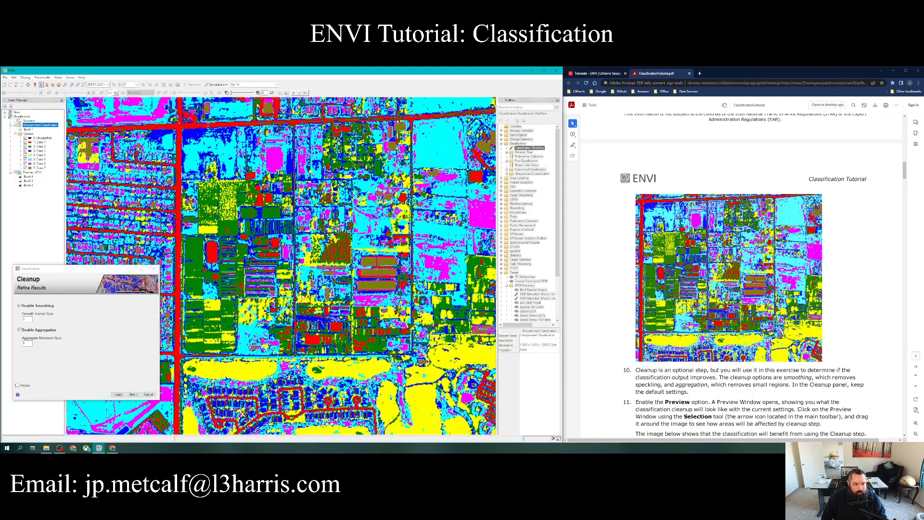
pyautogui.scroll(-2, 395, 329)
pyautogui.moveTo(311, 296); pyautogui.dragTo(303, 313)
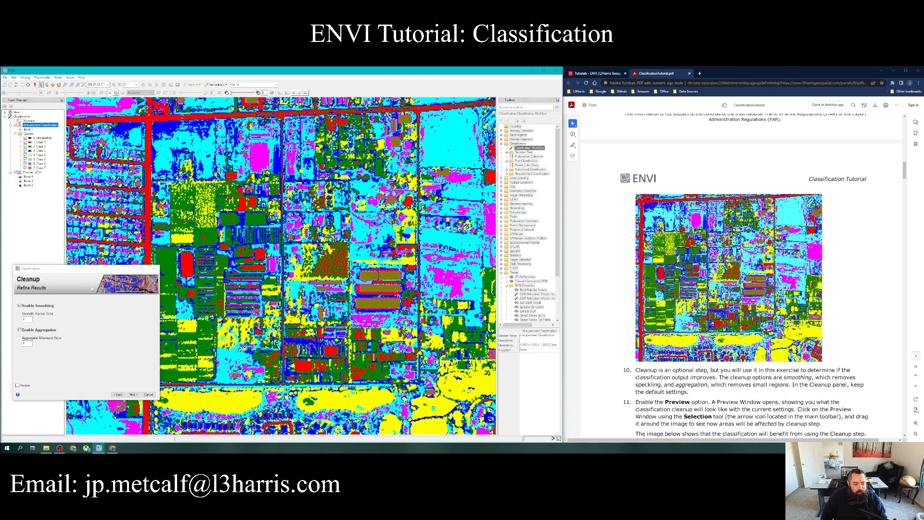
# Step: Read the tutorial's cleanup instructions, enable Preview in the Cleanup panel and move the Preview Window over the southern fields
pyautogui.moveTo(100, 272); pyautogui.dragTo(92, 297)
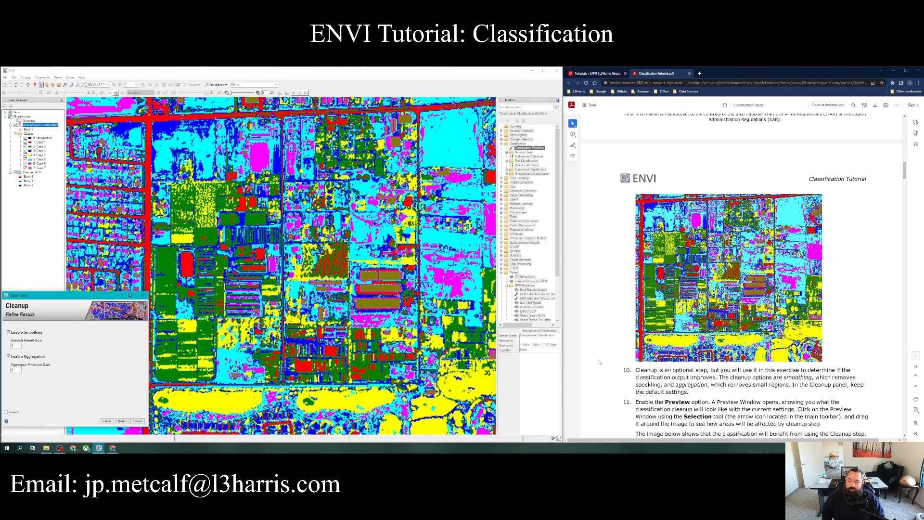
pyautogui.scroll(-3, 857, 351)
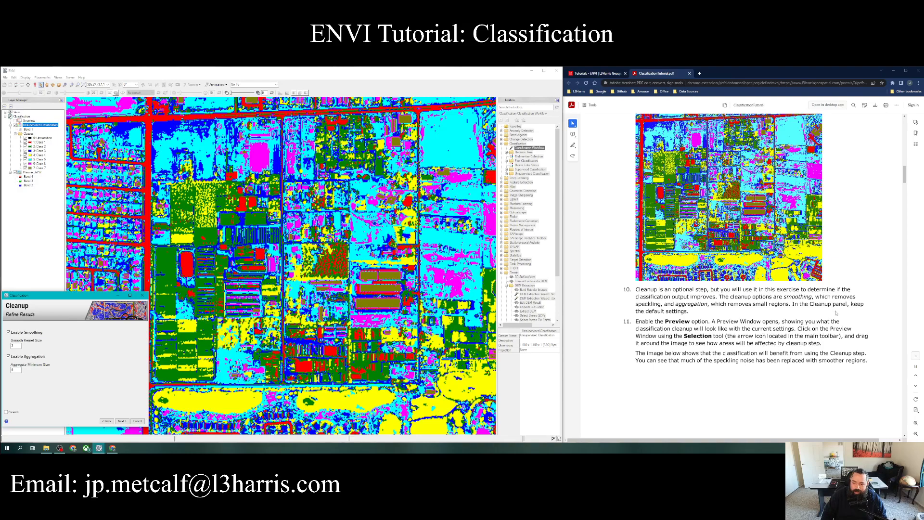
pyautogui.moveTo(88, 298); pyautogui.dragTo(312, 258)
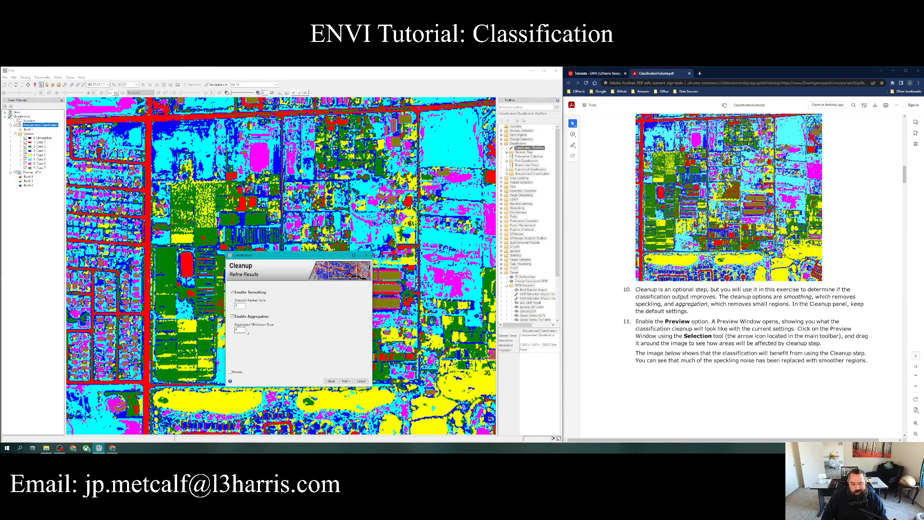
pyautogui.moveTo(275, 255); pyautogui.dragTo(313, 247)
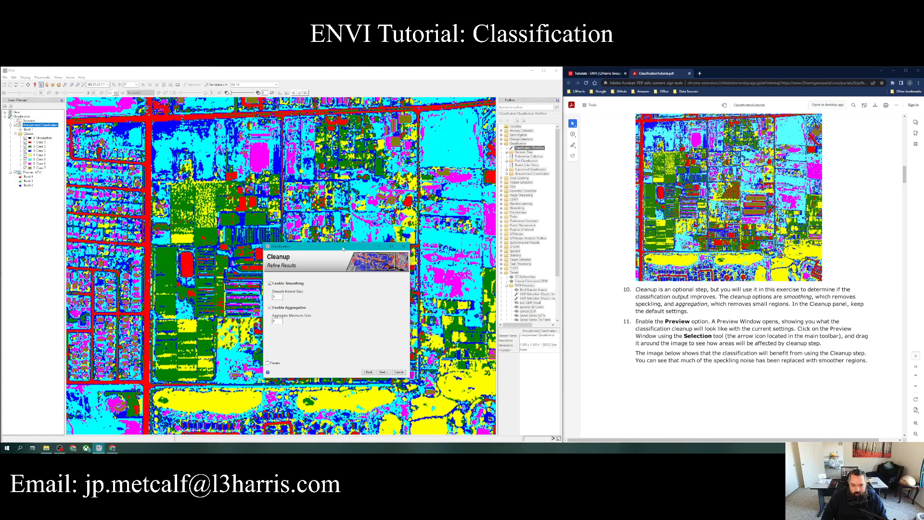
pyautogui.moveTo(343, 249); pyautogui.dragTo(407, 255)
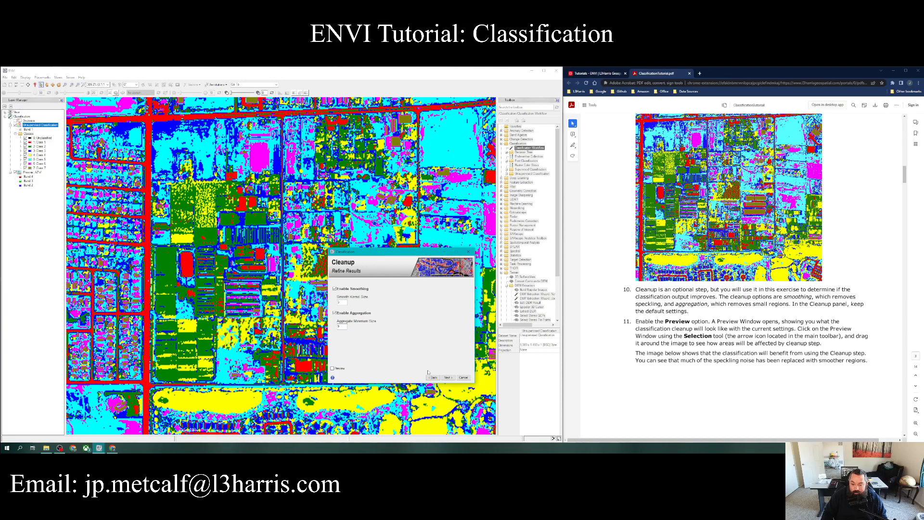
pyautogui.click(332, 368)
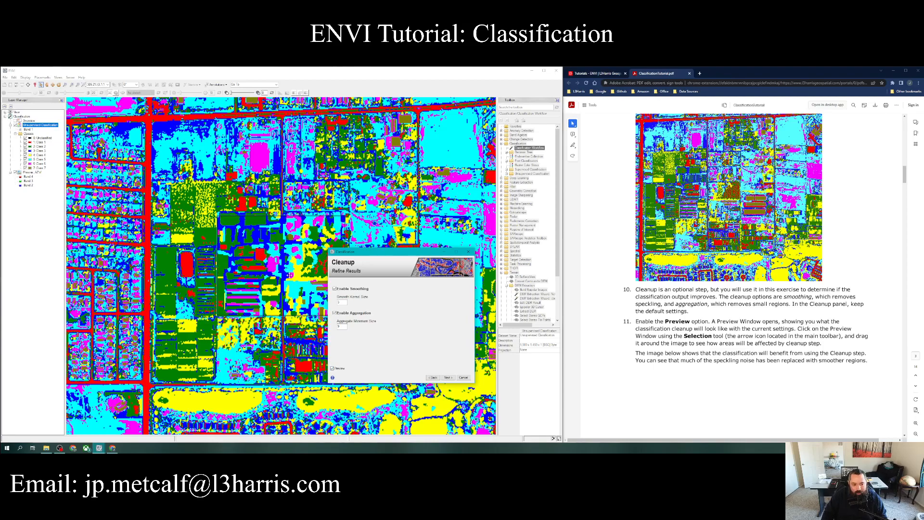
pyautogui.moveTo(288, 276); pyautogui.dragTo(242, 384)
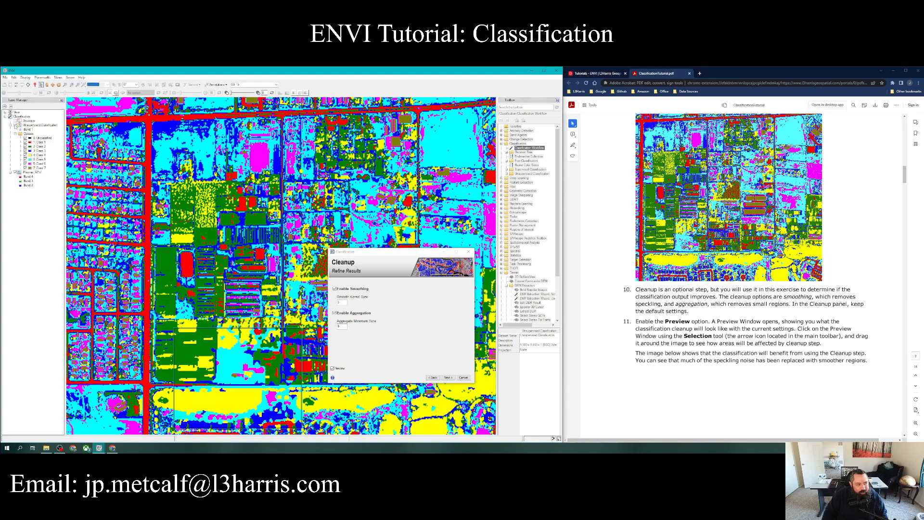
# Step: Hide the unsupervised classification layer, move the Preview Window to inspect the cleanup effect, and show the layer again
pyautogui.click(15, 125)
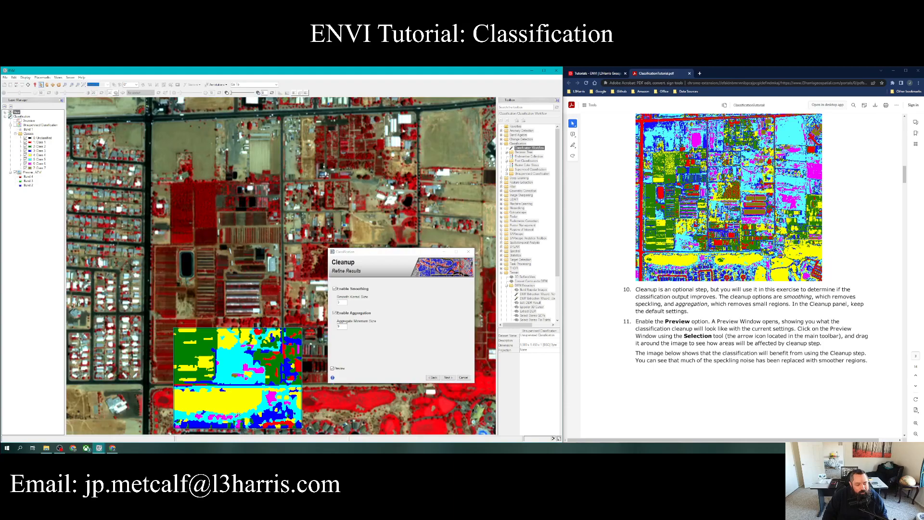
pyautogui.moveTo(243, 405)
pyautogui.mouseDown()
pyautogui.moveTo(246, 360)
pyautogui.moveTo(247, 378)
pyautogui.moveTo(206, 387)
pyautogui.moveTo(198, 329)
pyautogui.moveTo(211, 382)
pyautogui.moveTo(242, 391)
pyautogui.moveTo(199, 318)
pyautogui.moveTo(195, 383)
pyautogui.moveTo(188, 388)
pyautogui.moveTo(180, 369)
pyautogui.moveTo(168, 242)
pyautogui.moveTo(170, 405)
pyautogui.moveTo(231, 403)
pyautogui.mouseUp()
pyautogui.moveTo(252, 399); pyautogui.dragTo(213, 374)
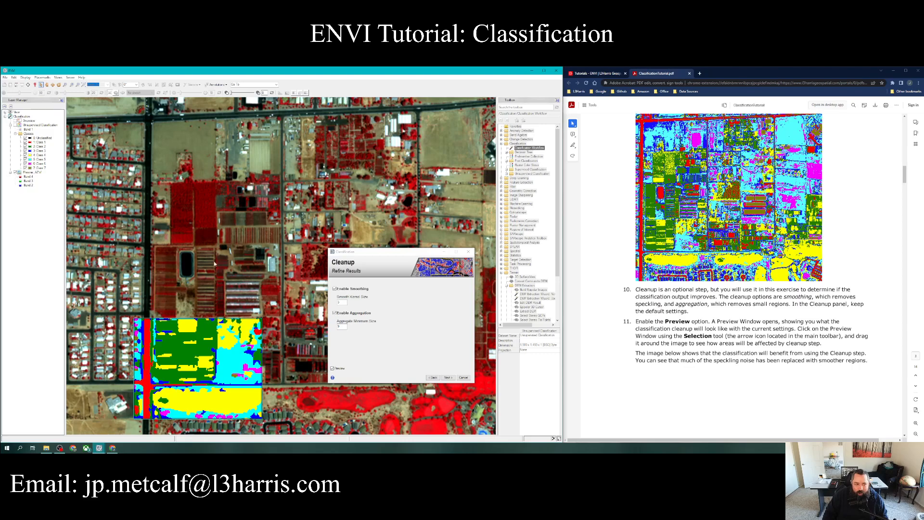
pyautogui.click(16, 125)
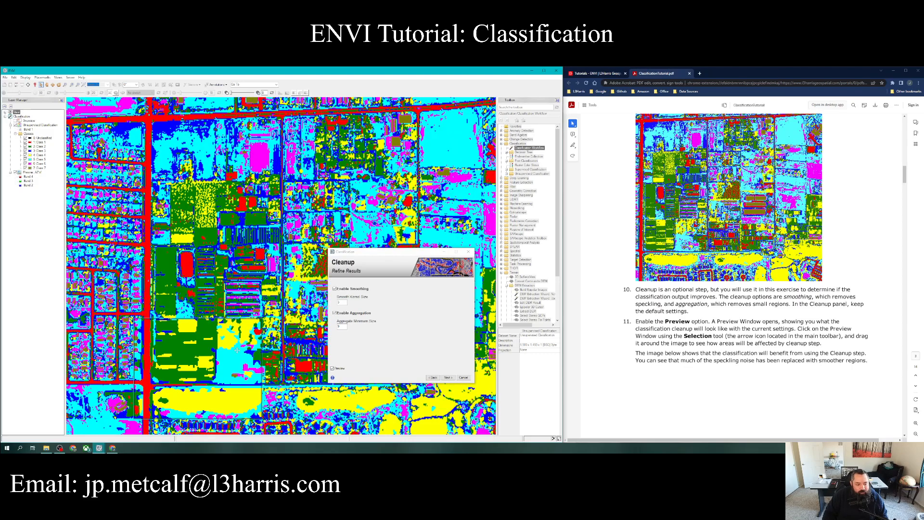
pyautogui.moveTo(237, 349); pyautogui.dragTo(258, 334)
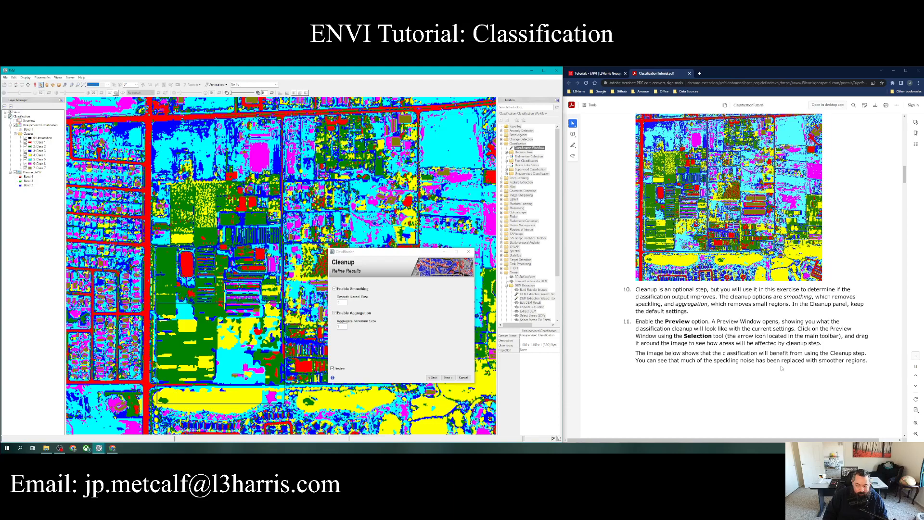
# Step: View the tutorial's cleanup example figure and export instructions, then shift the Preview Window across the green farm fields to compare the cleanup
pyautogui.scroll(-10, 781, 368)
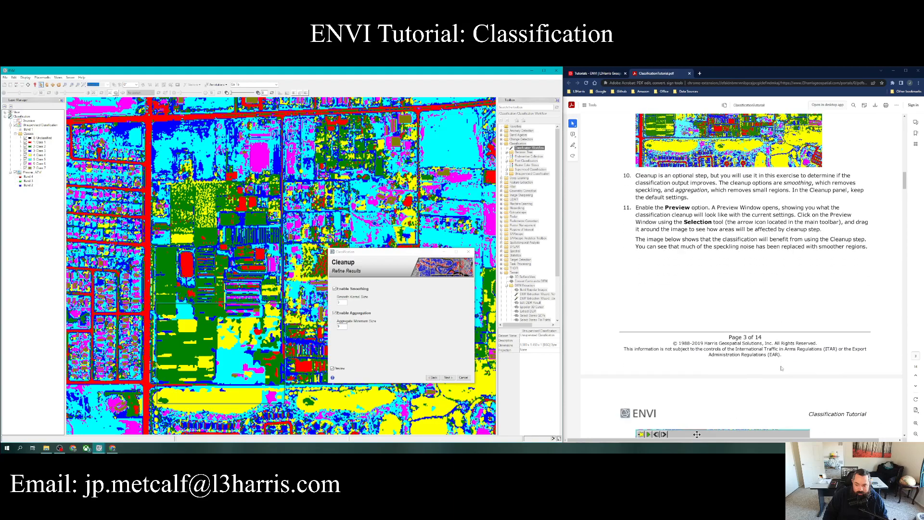
pyautogui.scroll(-3, 781, 367)
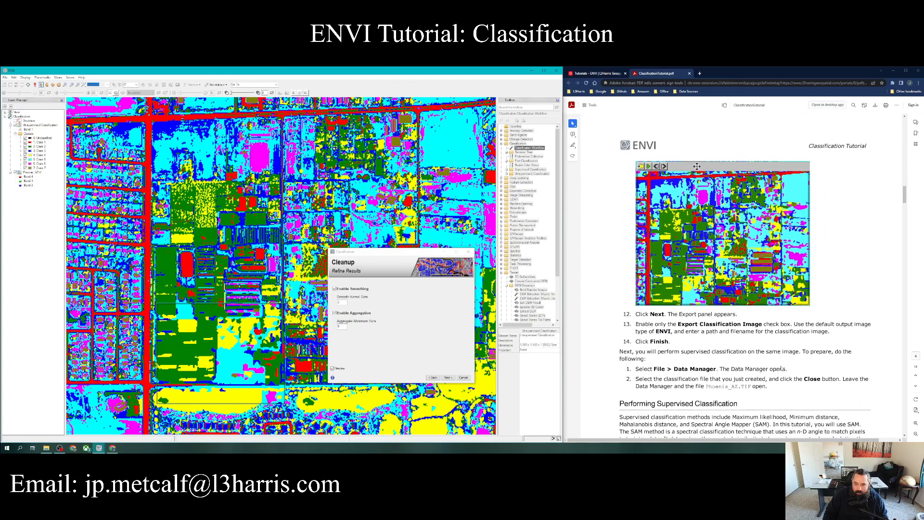
pyautogui.moveTo(215, 310); pyautogui.dragTo(228, 242)
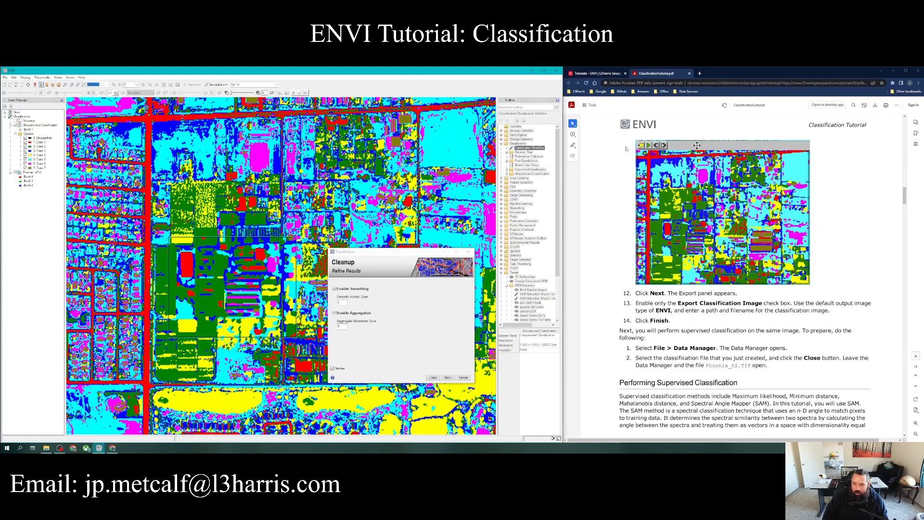
pyautogui.moveTo(197, 240)
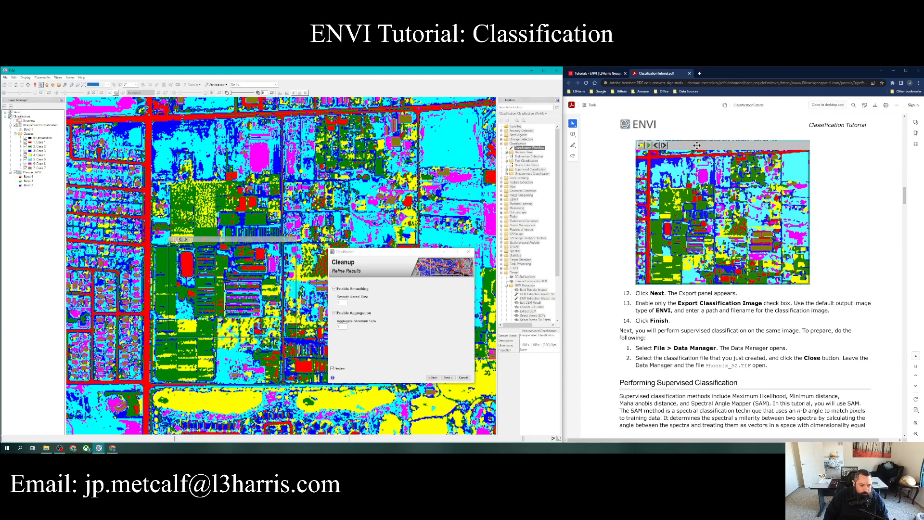
pyautogui.moveTo(205, 238); pyautogui.dragTo(192, 306)
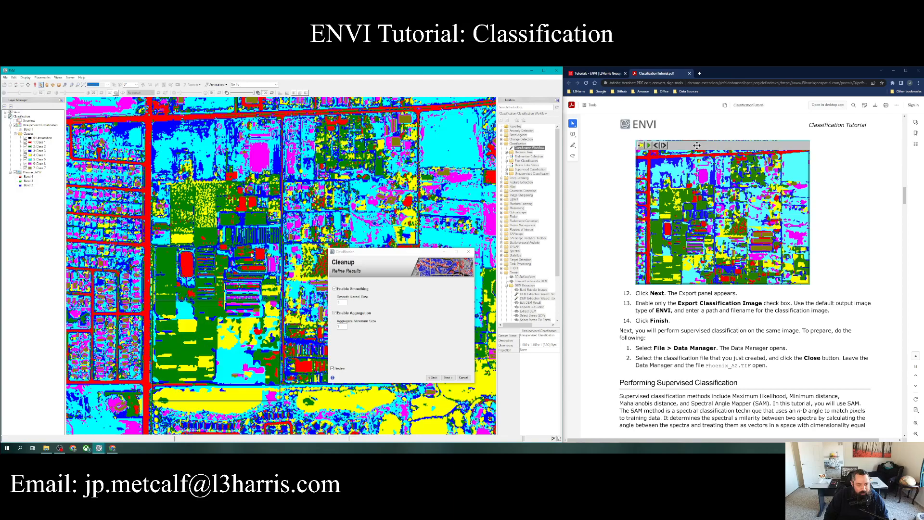
# Step: Move the Preview Window to the area north of the farm blocks and hide the unsupervised classification layer to examine the cleanup effect
pyautogui.click(77, 85)
pyautogui.click(77, 84)
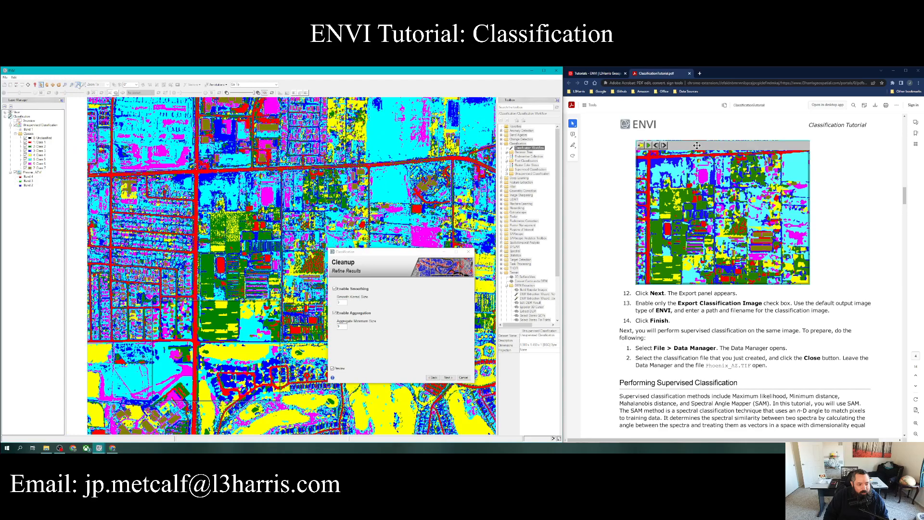
pyautogui.click(77, 84)
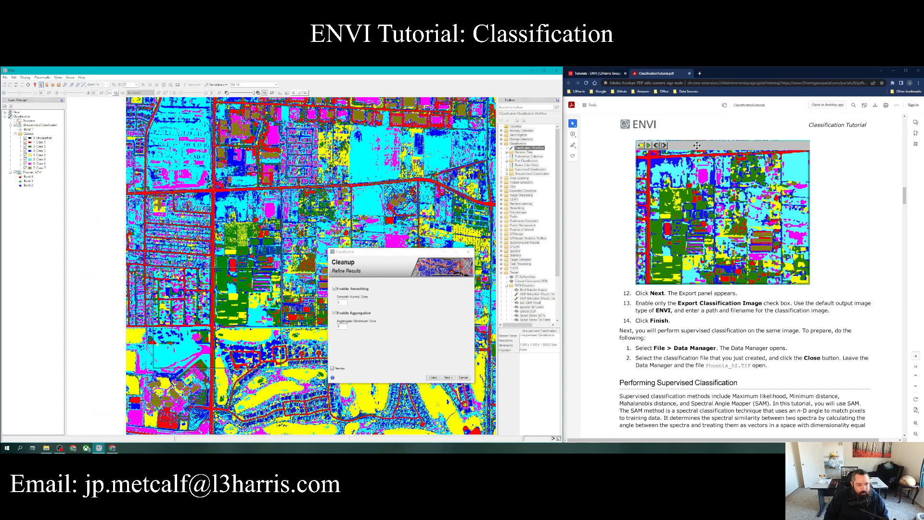
pyautogui.moveTo(204, 258); pyautogui.dragTo(224, 213)
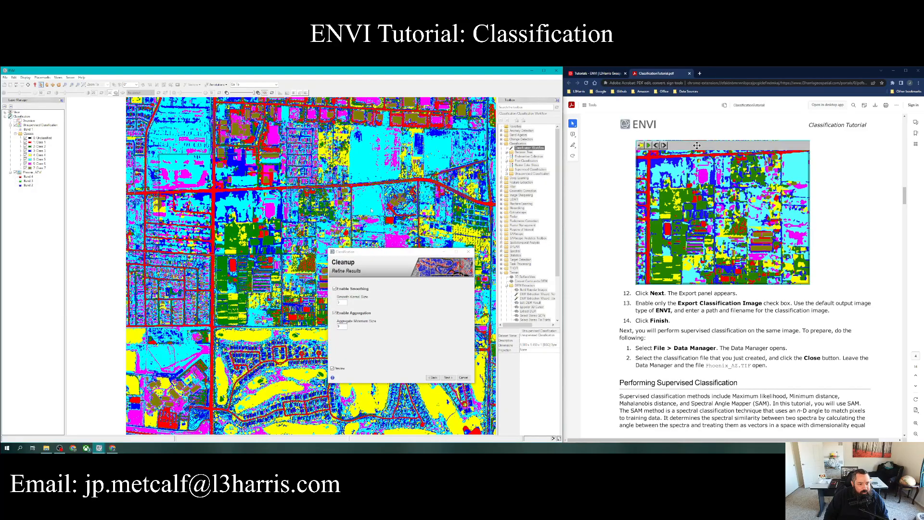
pyautogui.moveTo(375, 193); pyautogui.dragTo(111, 285)
pyautogui.moveTo(264, 348); pyautogui.dragTo(165, 264)
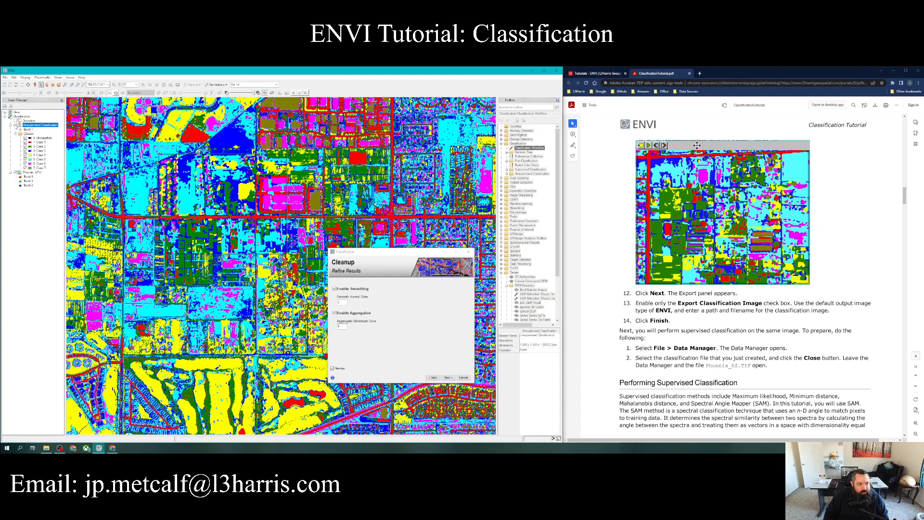
pyautogui.click(15, 125)
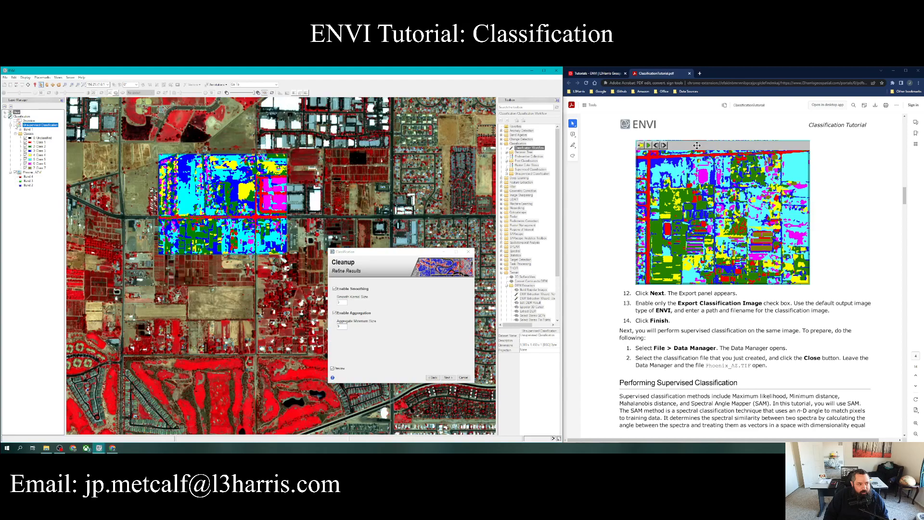
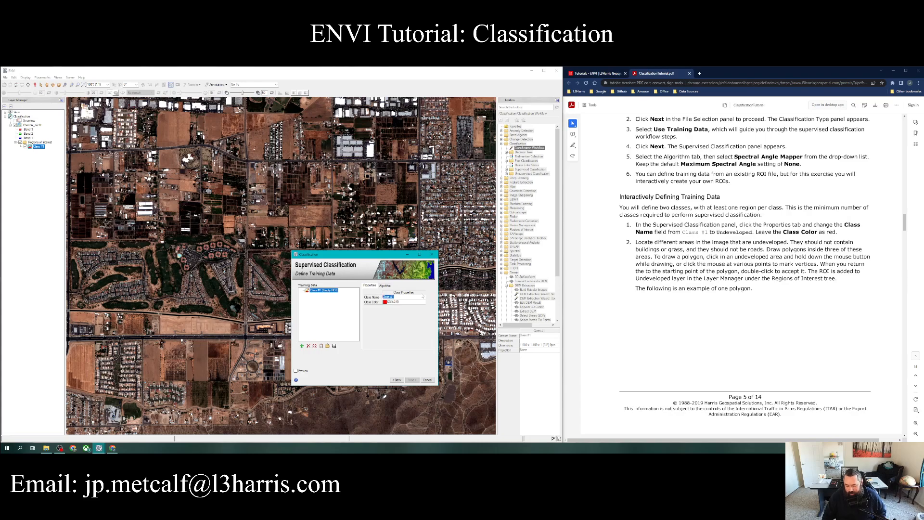
# Step: Name the first training class Undeveloped, keeping its red class colour
pyautogui.press('BackSpace')
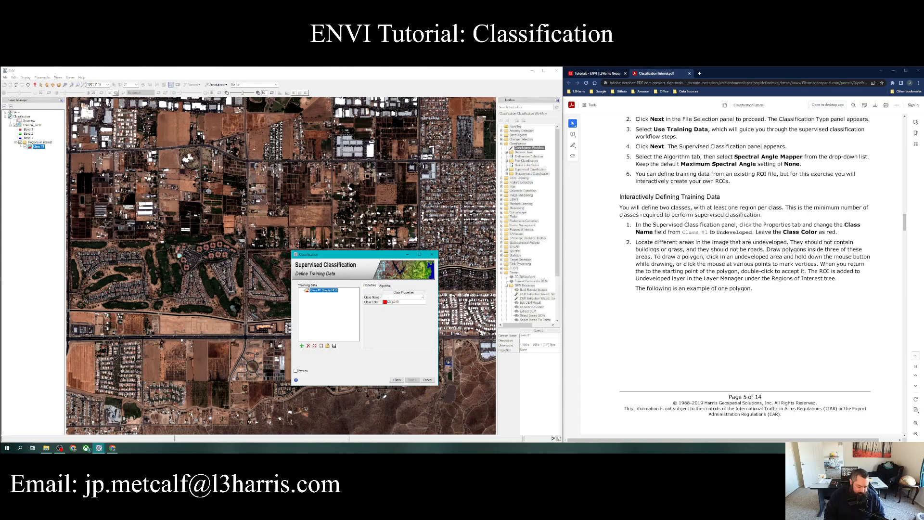
pyautogui.write('Undeveloped')
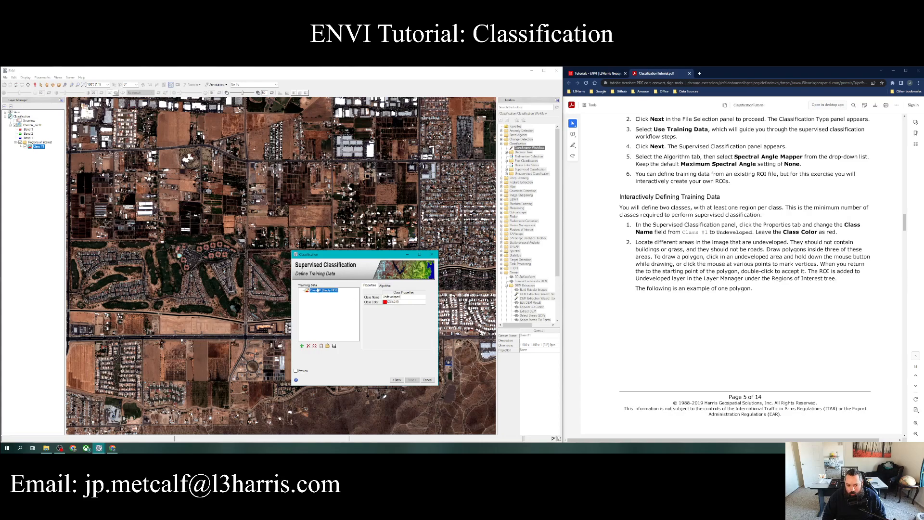
pyautogui.press('Return')
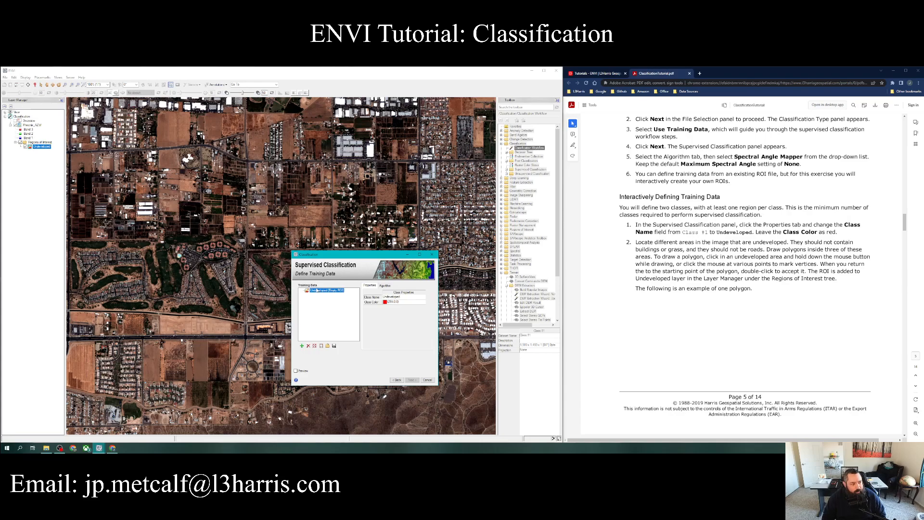
pyautogui.click(37, 153)
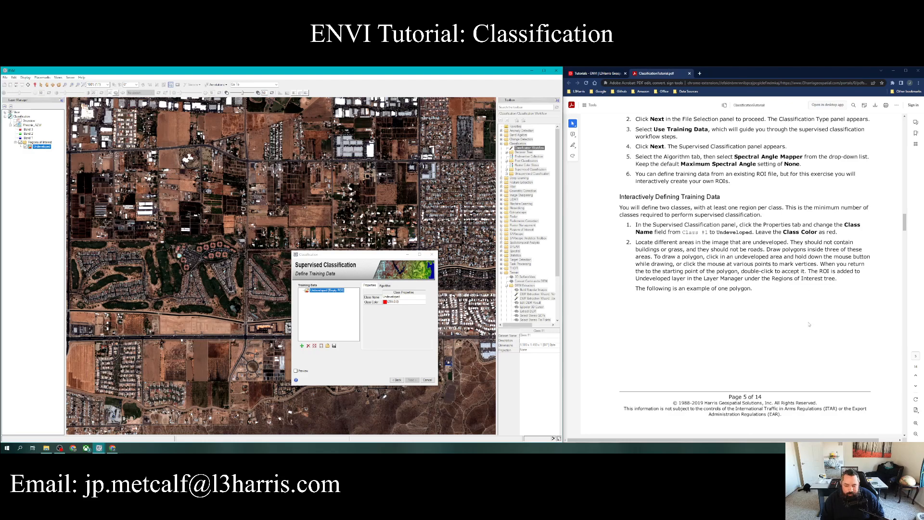
# Step: Check the tutorial's example polygon and draw an Undeveloped training polygon over the large bare rectangular field north of the golf course
pyautogui.scroll(-5, 809, 325)
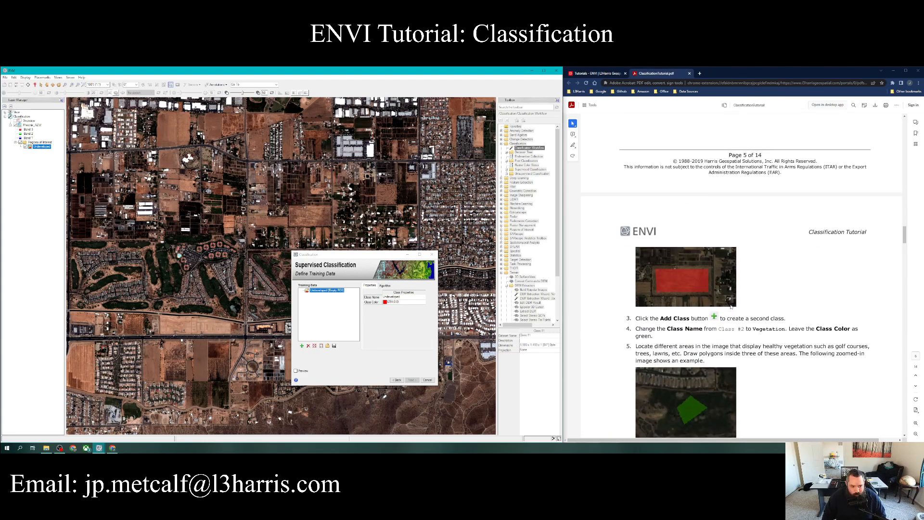
pyautogui.scroll(1, 197, 309)
pyautogui.scroll(1, 196, 309)
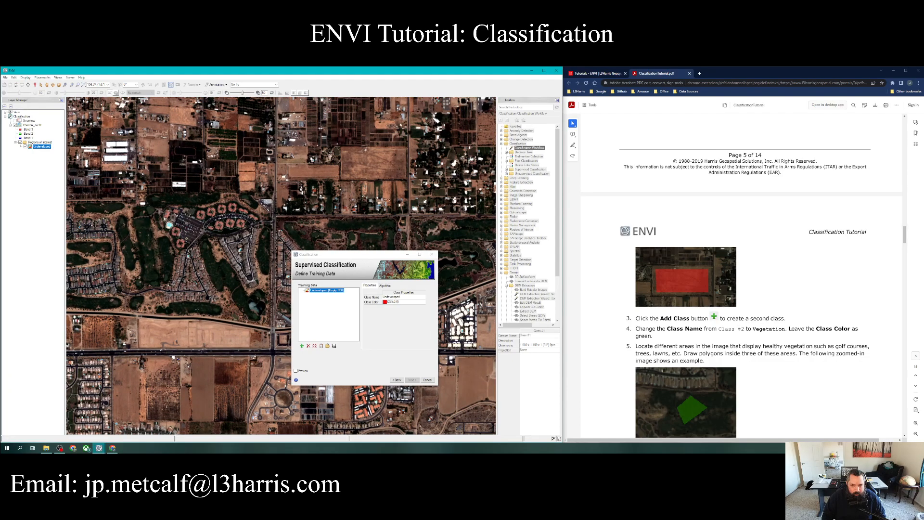
pyautogui.scroll(2, 196, 309)
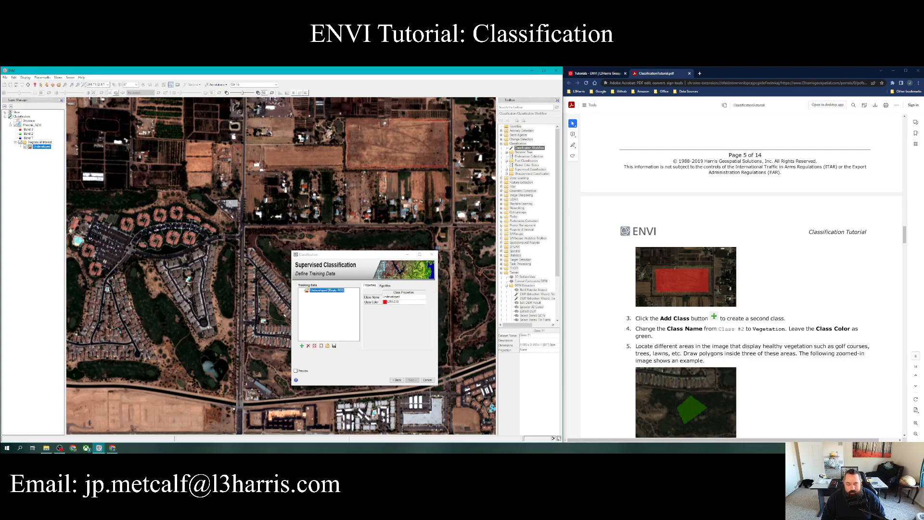
pyautogui.rightClick(363, 125)
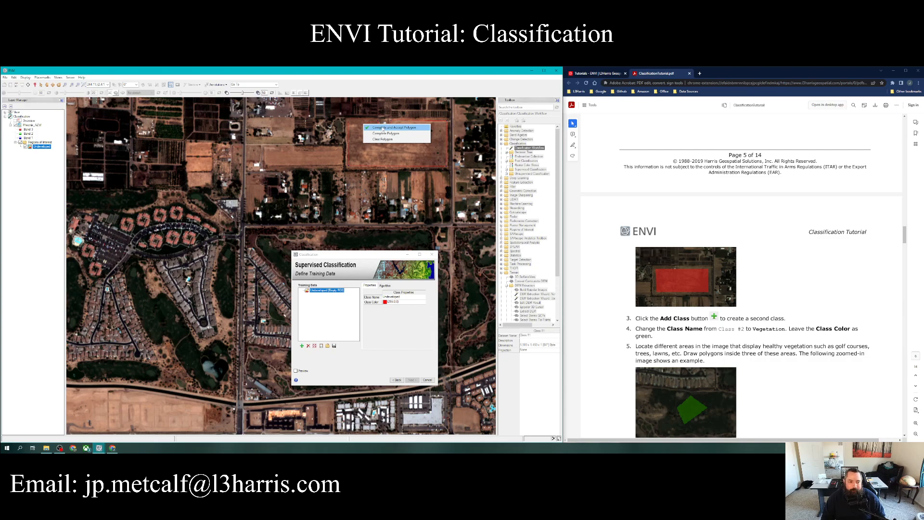
pyautogui.click(383, 127)
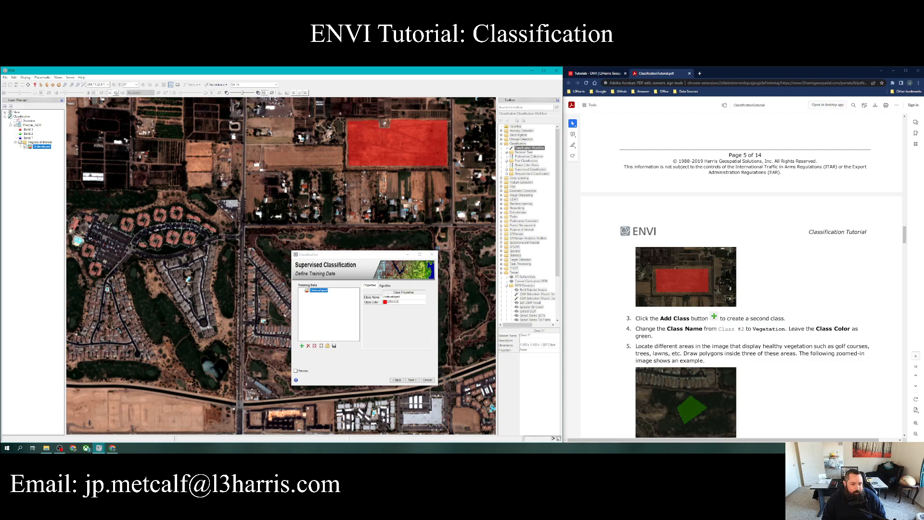
pyautogui.moveTo(243, 92)
pyautogui.mouseDown()
pyautogui.moveTo(256, 93)
pyautogui.moveTo(232, 95)
pyautogui.moveTo(242, 97)
pyautogui.mouseUp()
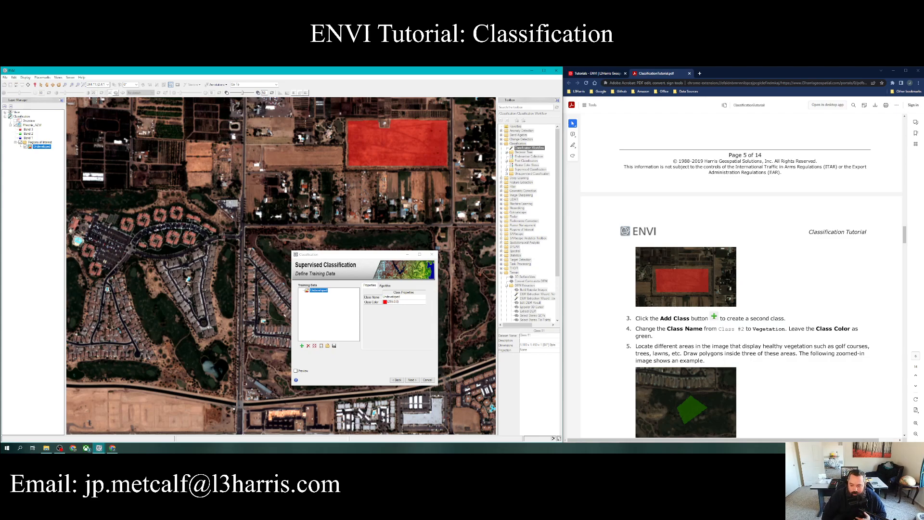
# Step: Draw a second Undeveloped polygon over the bare strip between the golf course community and the main road, and accept it
pyautogui.moveTo(244, 278); pyautogui.dragTo(335, 123)
pyautogui.moveTo(241, 267); pyautogui.dragTo(197, 259)
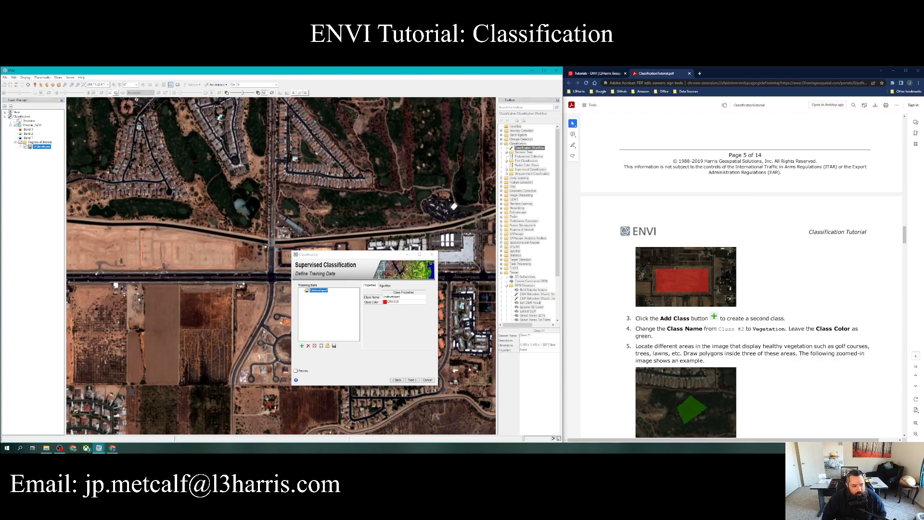
pyautogui.rightClick(183, 233)
pyautogui.click(202, 238)
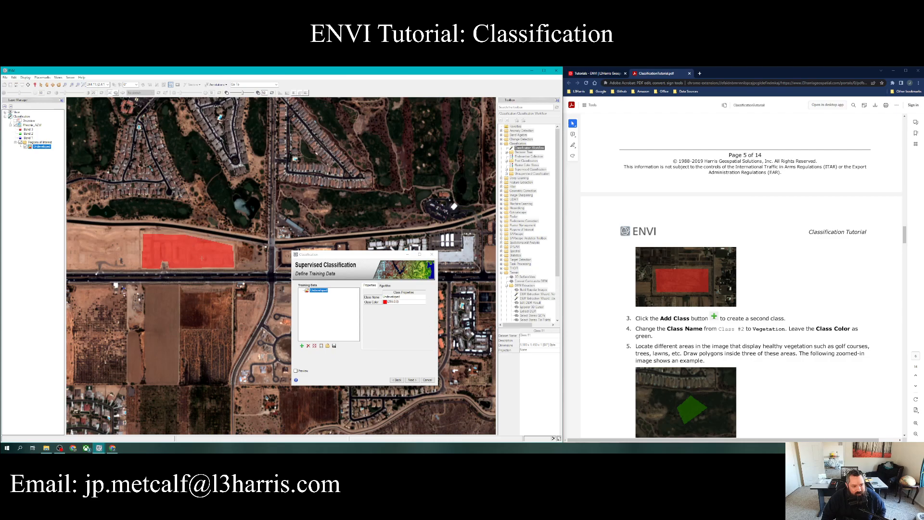
# Step: Draw and accept a third Undeveloped polygon over the narrow brown field just south of the main road
pyautogui.moveTo(217, 318); pyautogui.dragTo(364, 183)
pyautogui.moveTo(229, 219); pyautogui.dragTo(127, 291)
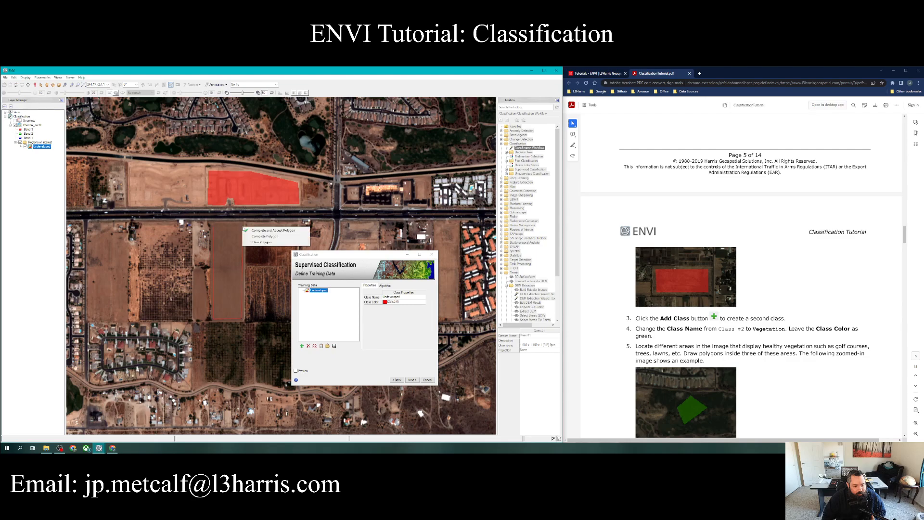
pyautogui.moveTo(243, 226); pyautogui.dragTo(212, 319)
# Step: Draw and accept a fourth Undeveloped polygon over the bare field south of the white-roofed industrial buildings near the image's northern edge
pyautogui.scroll(-3, 289, 225)
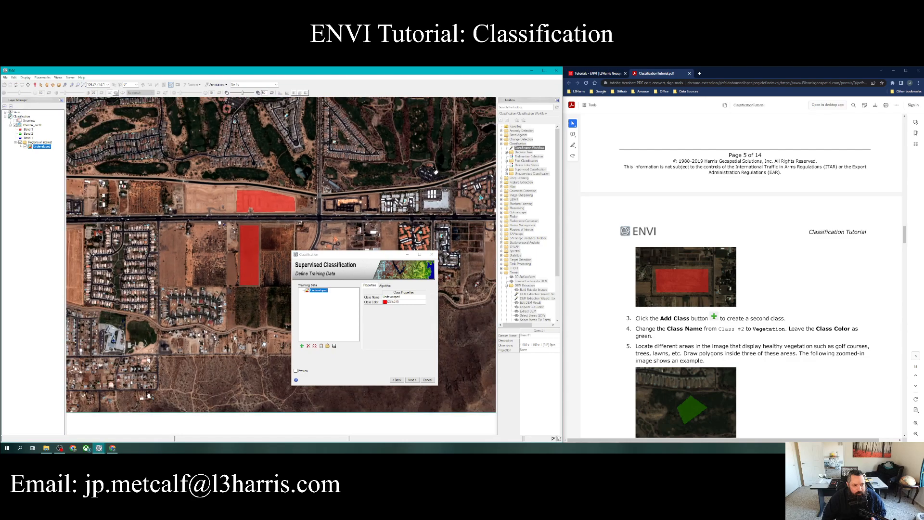
pyautogui.scroll(-1, 297, 204)
pyautogui.moveTo(331, 192); pyautogui.dragTo(248, 257)
pyautogui.moveTo(282, 210); pyautogui.dragTo(217, 296)
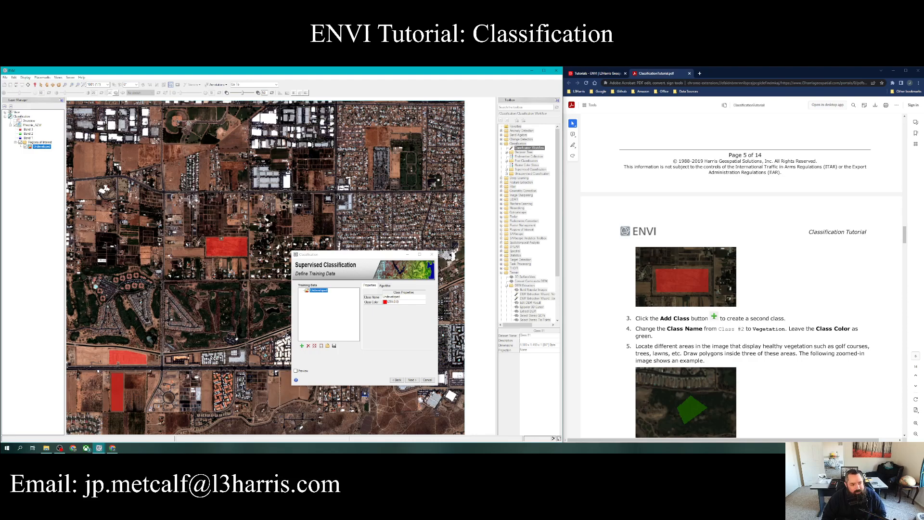
pyautogui.moveTo(86, 152); pyautogui.dragTo(192, 240)
pyautogui.moveTo(295, 212); pyautogui.dragTo(361, 235)
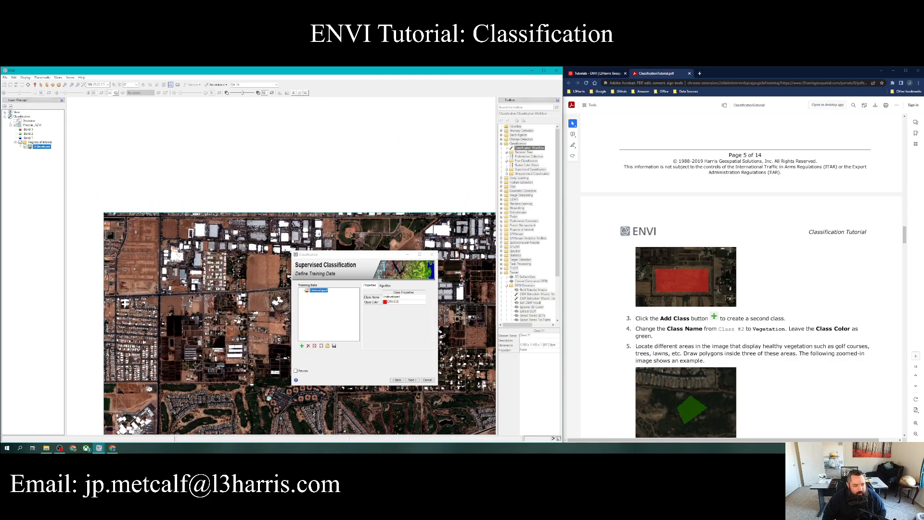
pyautogui.scroll(2, 264, 282)
pyautogui.moveTo(261, 278); pyautogui.dragTo(214, 286)
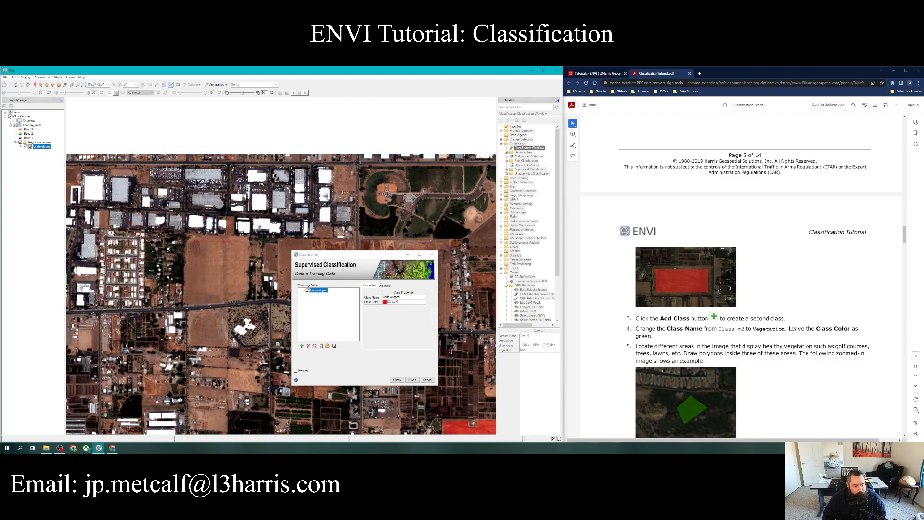
pyautogui.rightClick(192, 299)
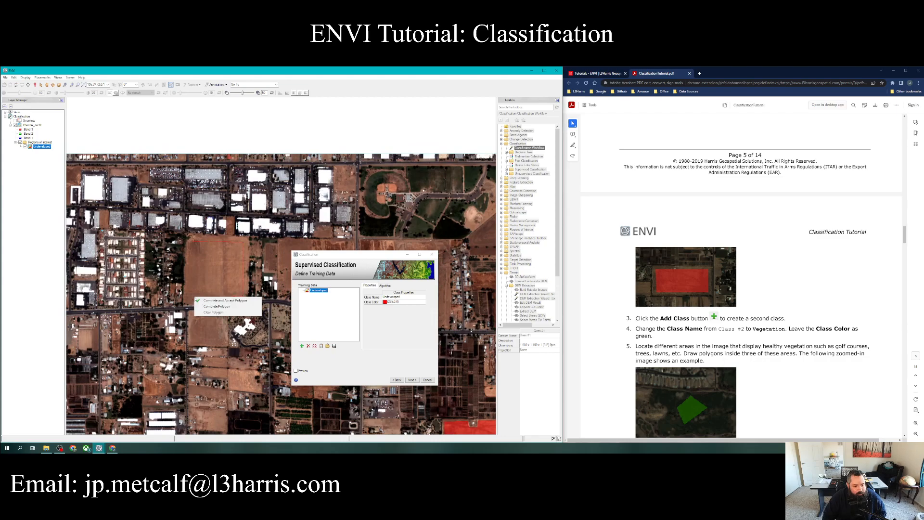
pyautogui.click(212, 301)
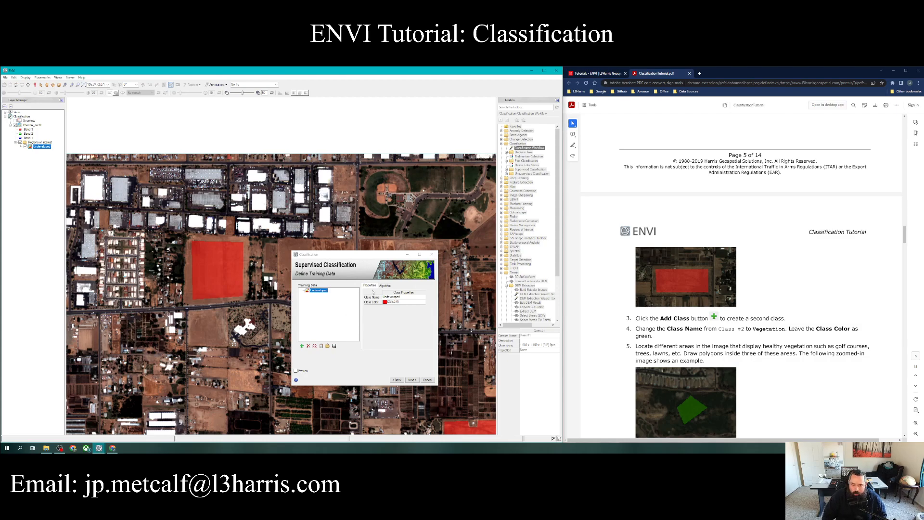
# Step: Add a second training class named Vegetation with the default green colour and view the tutorial's instructions for its polygons
pyautogui.click(302, 345)
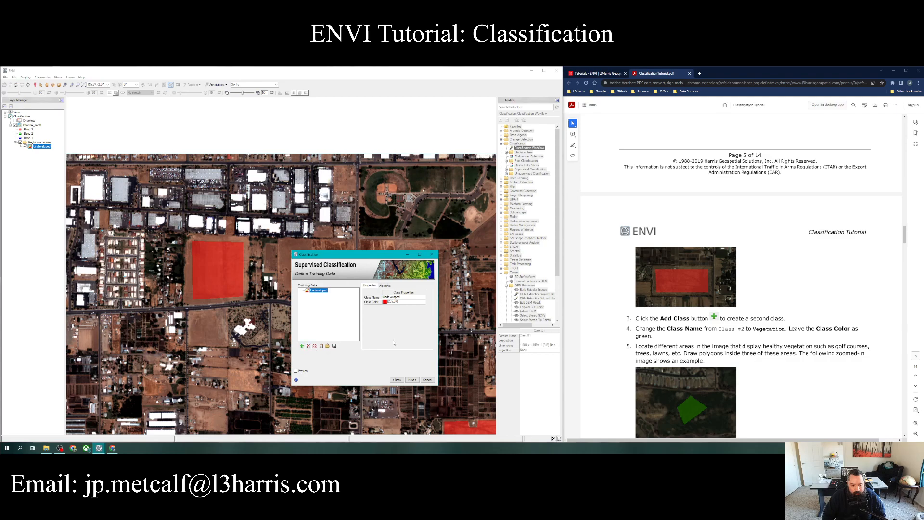
pyautogui.doubleClick(392, 297)
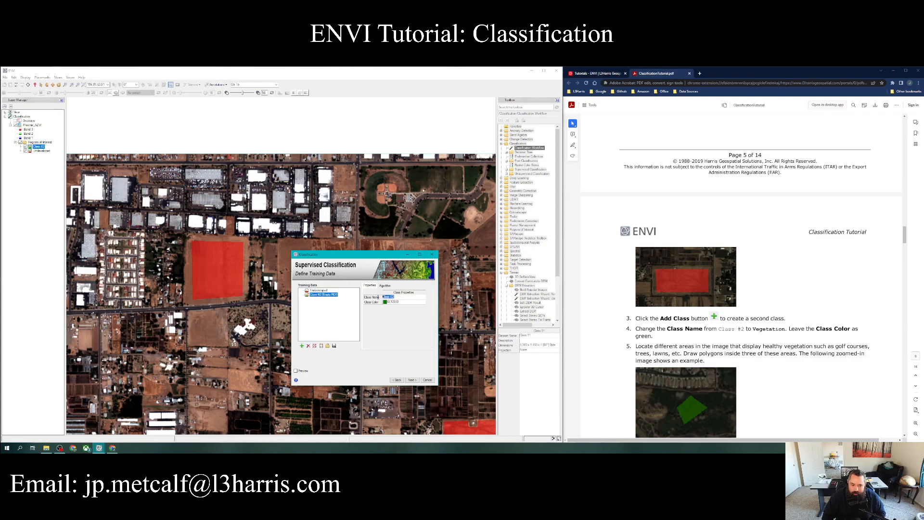
pyautogui.write('Vegetation')
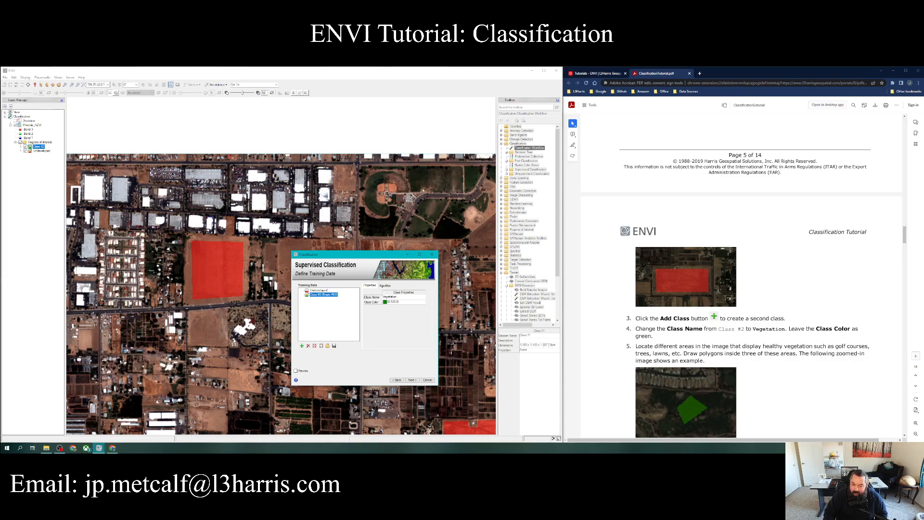
pyautogui.press('Return')
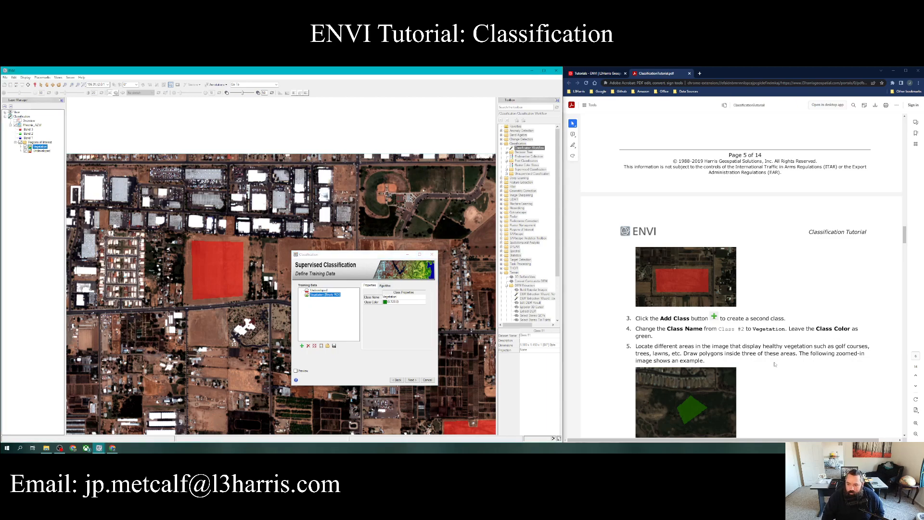
pyautogui.scroll(1, 779, 366)
pyautogui.scroll(-3, 784, 369)
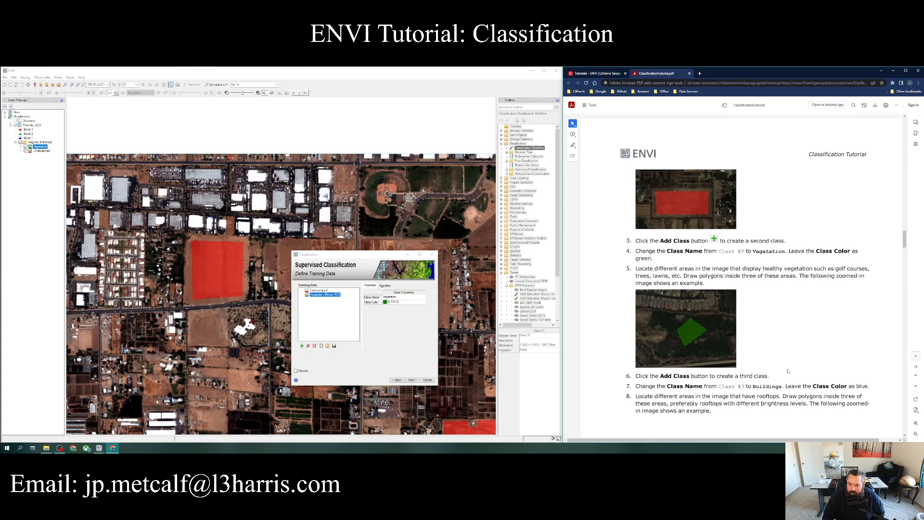
# Step: Change the Phoenix_AZ.tif display to a false-colour composite using Band 4, Band 3 and Band 2 as red, green and blue
pyautogui.scroll(-3, 788, 370)
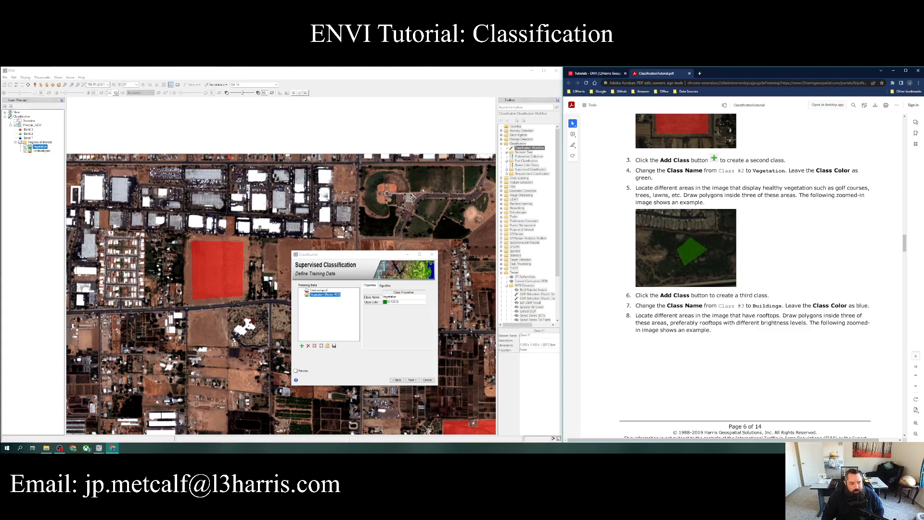
pyautogui.moveTo(341, 258)
pyautogui.mouseDown()
pyautogui.moveTo(330, 260)
pyautogui.moveTo(348, 276)
pyautogui.mouseUp()
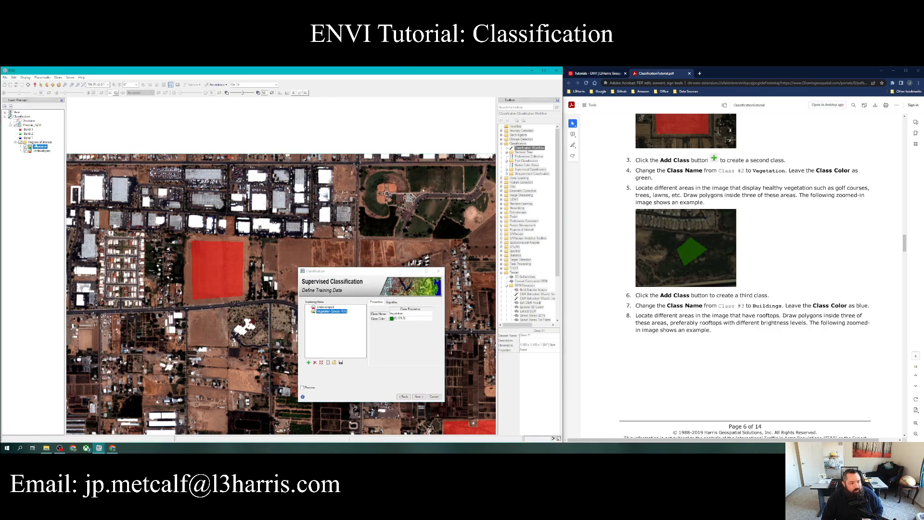
pyautogui.rightClick(25, 125)
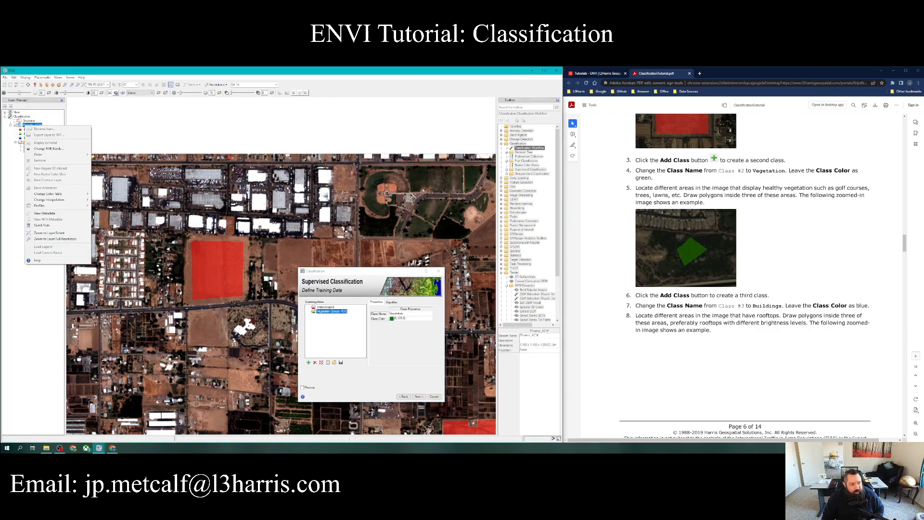
pyautogui.click(43, 149)
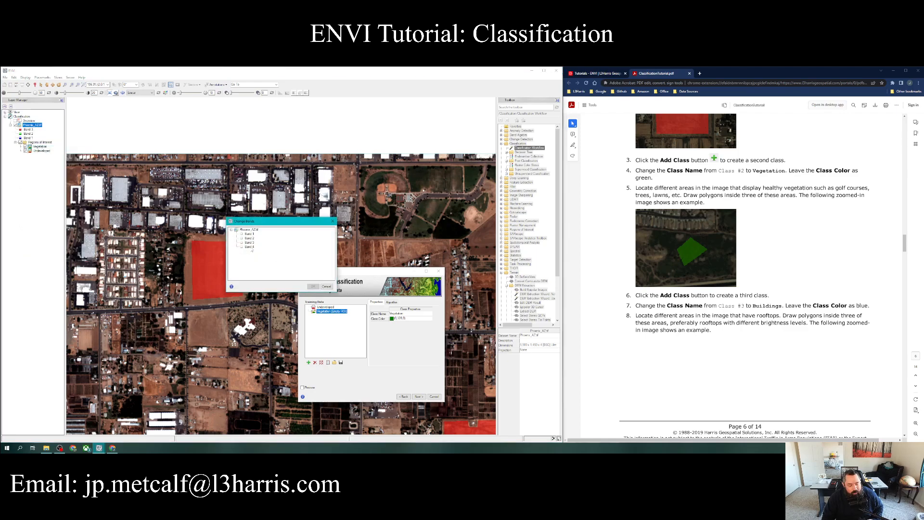
pyautogui.click(252, 247)
pyautogui.click(249, 242)
pyautogui.click(248, 238)
pyautogui.click(313, 287)
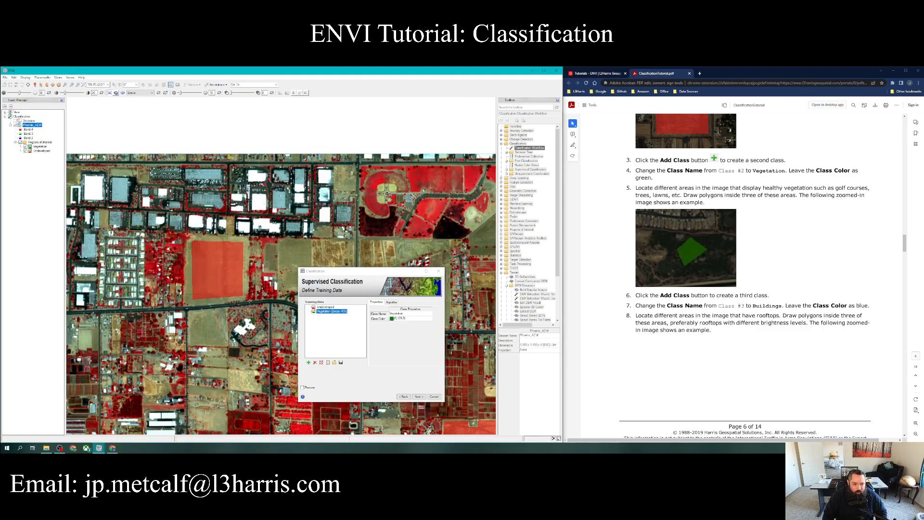
pyautogui.moveTo(264, 328); pyautogui.dragTo(196, 212)
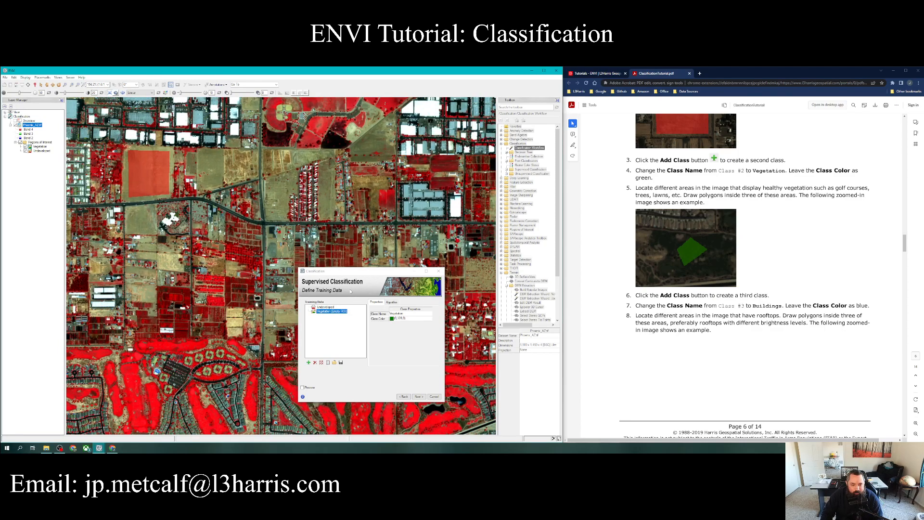
pyautogui.moveTo(223, 334); pyautogui.dragTo(271, 213)
pyautogui.scroll(2, 185, 297)
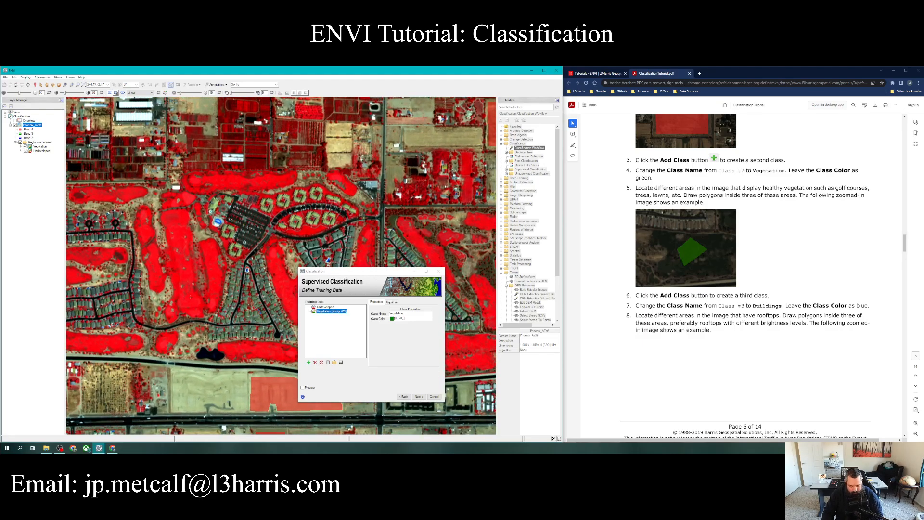
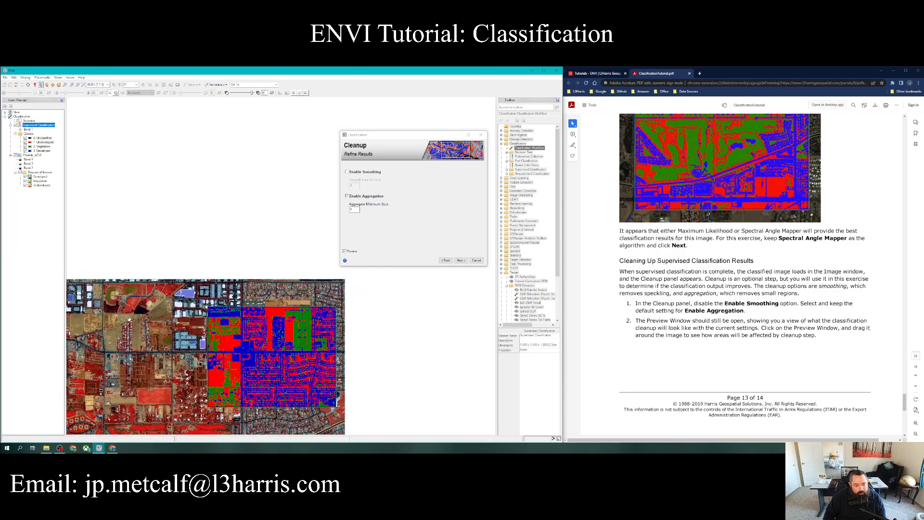
# Step: Examine the aggregation cleanup preview over the park, the surrounding housing blocks and the areas farther south
pyautogui.scroll(3, 307, 346)
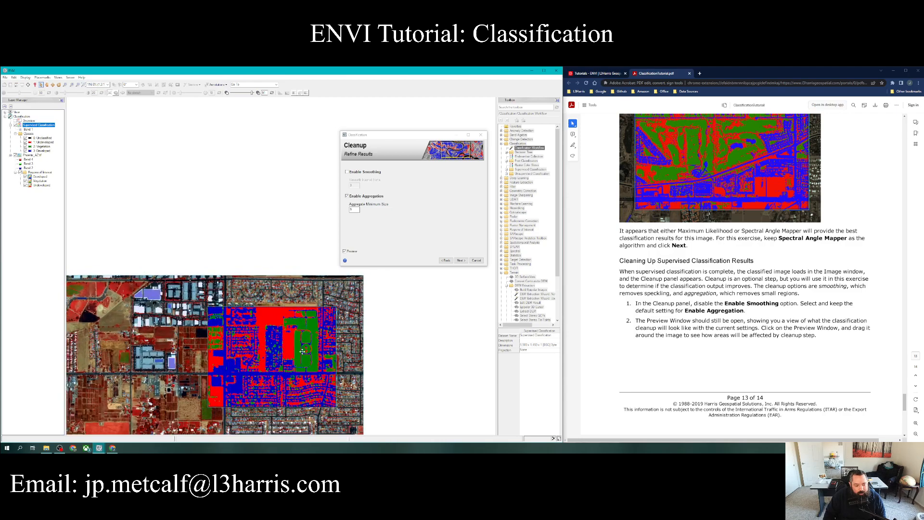
pyautogui.moveTo(355, 345); pyautogui.dragTo(346, 362)
pyautogui.scroll(3, 282, 326)
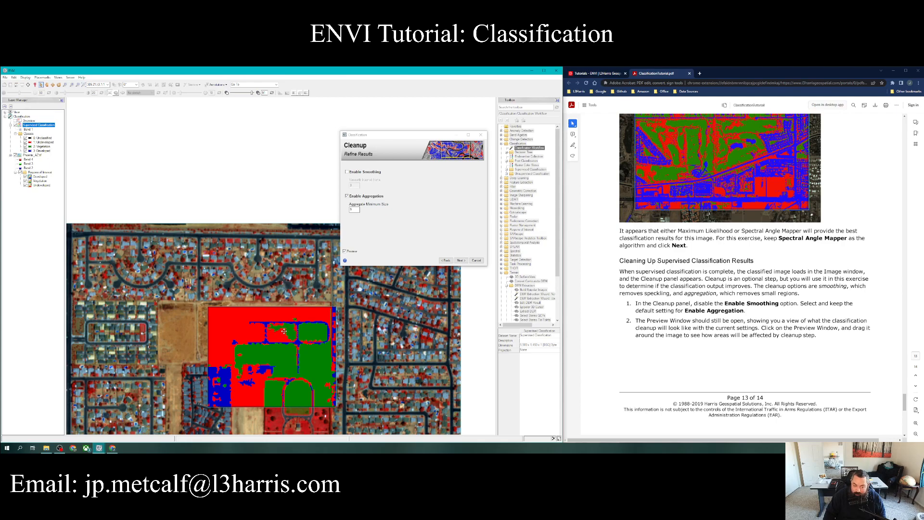
pyautogui.moveTo(355, 341); pyautogui.dragTo(464, 304)
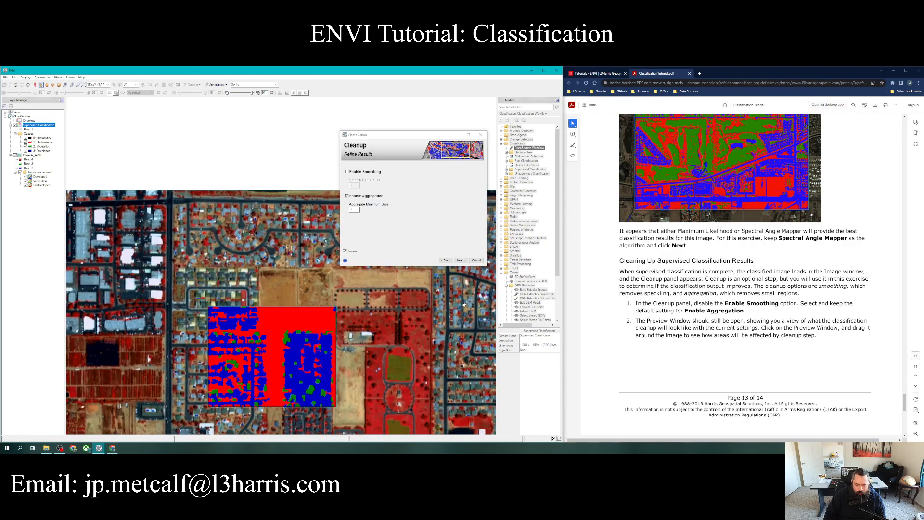
pyautogui.moveTo(464, 305); pyautogui.dragTo(365, 338)
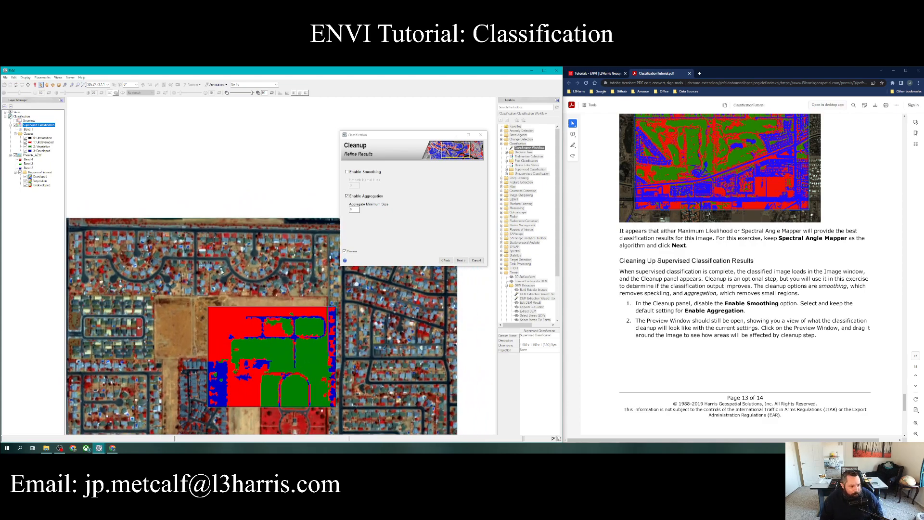
pyautogui.moveTo(380, 414); pyautogui.dragTo(381, 332)
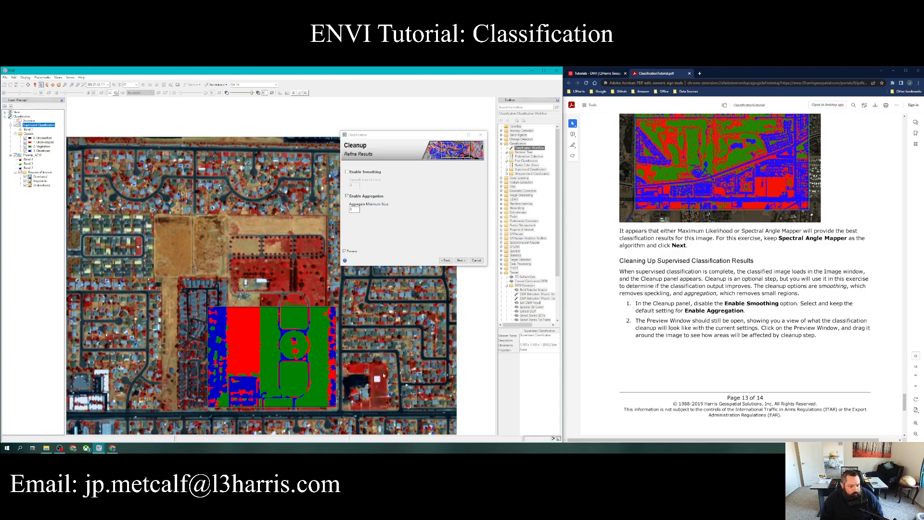
pyautogui.moveTo(387, 379); pyautogui.dragTo(389, 350)
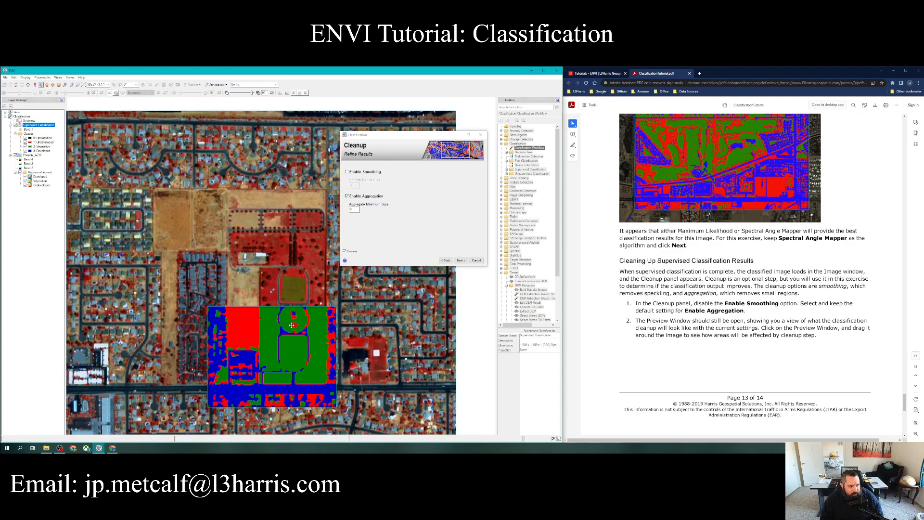
pyautogui.scroll(5, 293, 324)
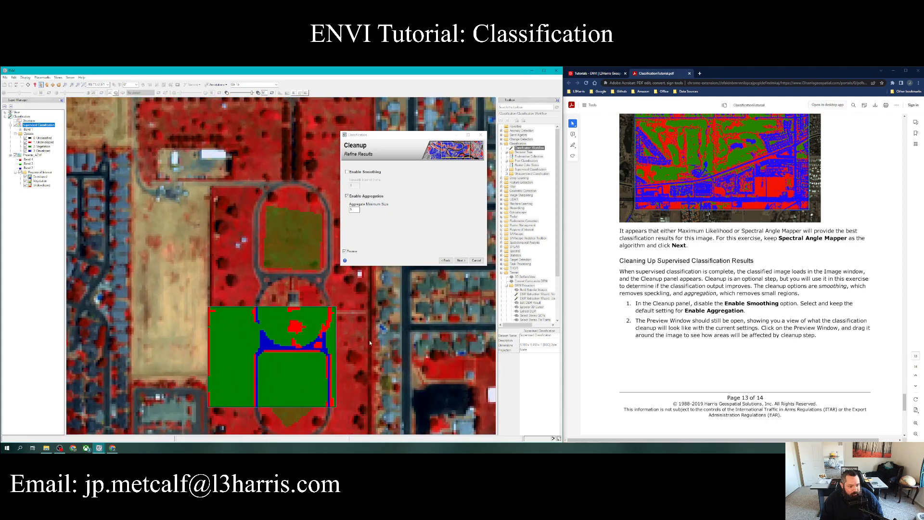
pyautogui.moveTo(369, 353); pyautogui.dragTo(306, 346)
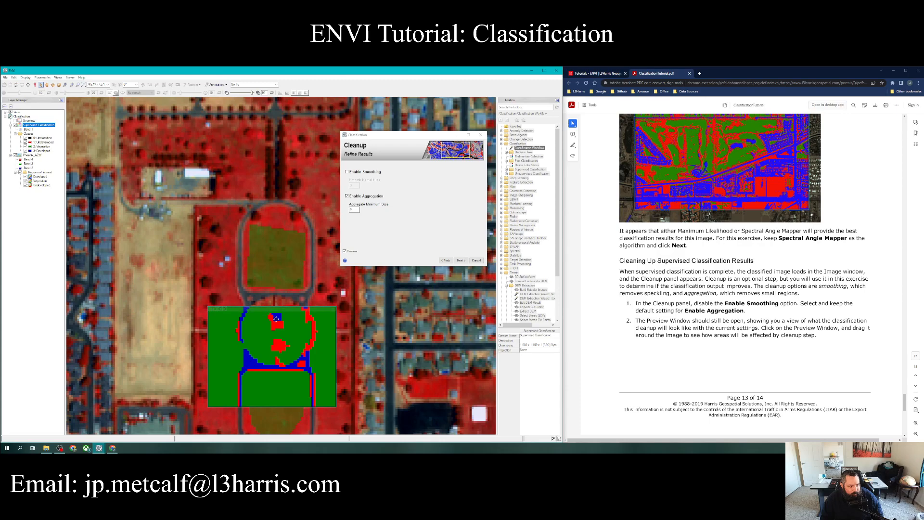
pyautogui.scroll(-5, 382, 374)
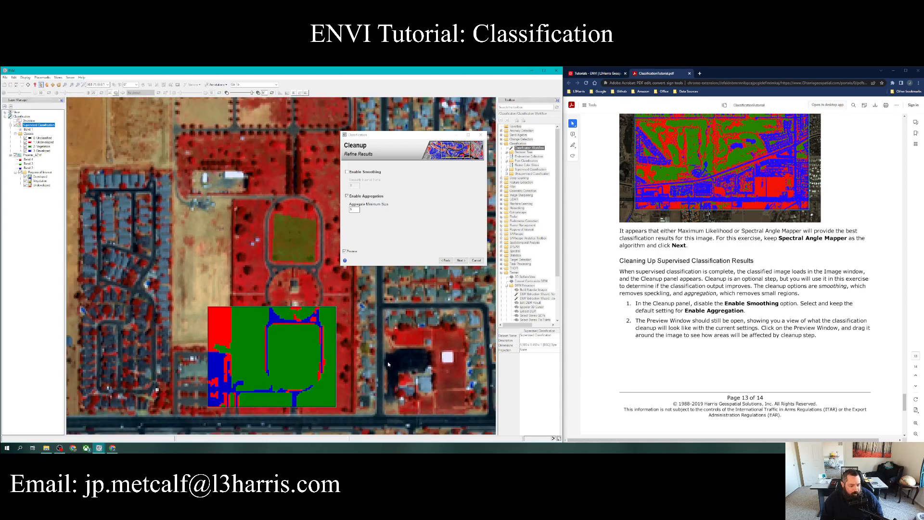
pyautogui.scroll(-3, 386, 367)
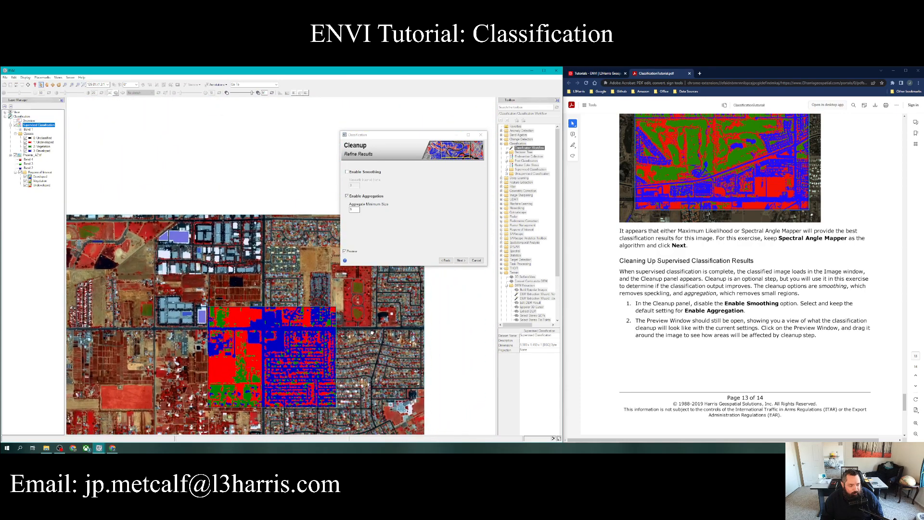
pyautogui.moveTo(379, 347); pyautogui.dragTo(385, 323)
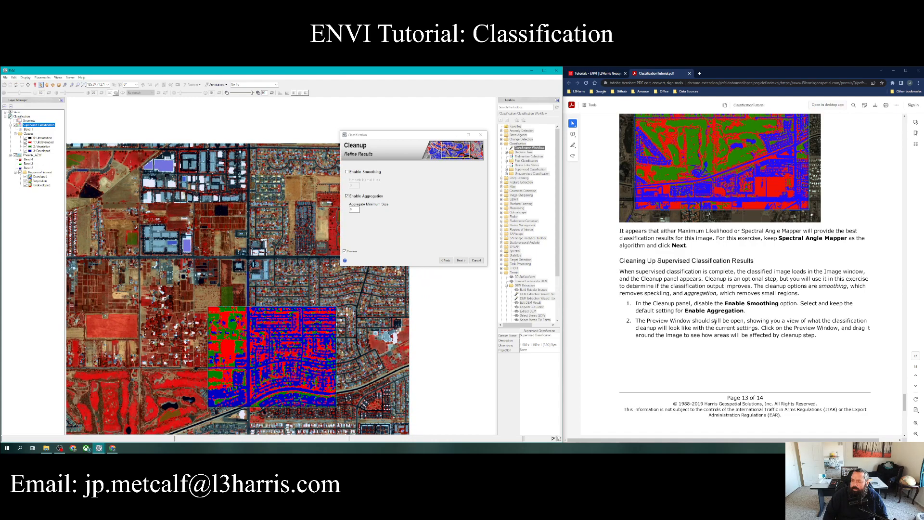
# Step: Read the tutorial's export instructions and run the supervised classification cleanup with only aggregation enabled, continuing to the export settings
pyautogui.scroll(-6, 714, 321)
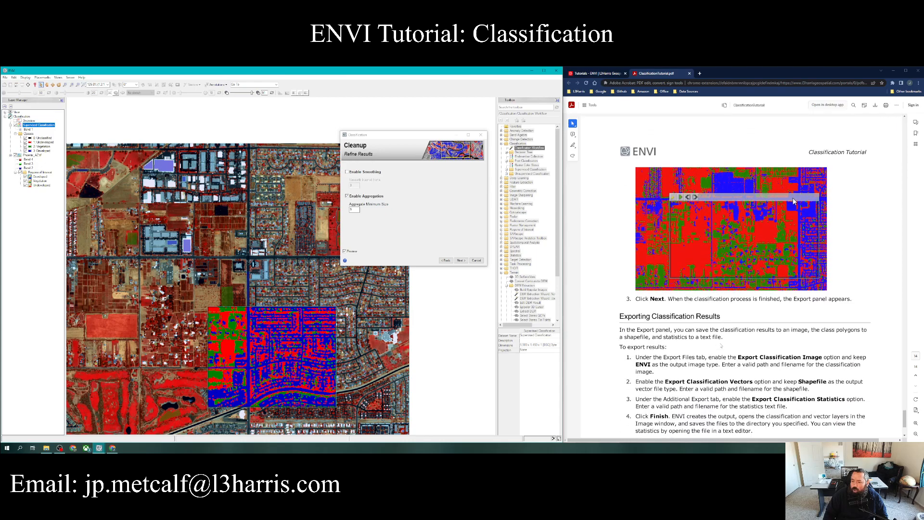
pyautogui.scroll(-1, 606, 308)
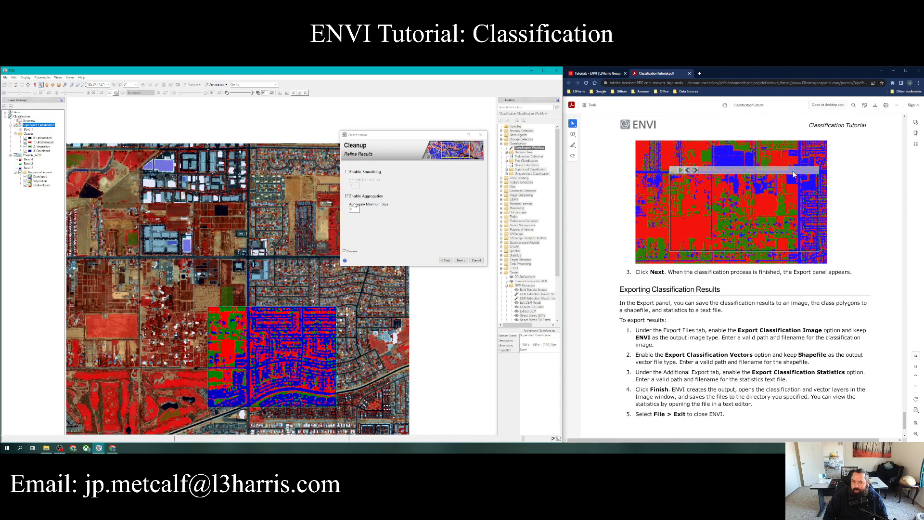
pyautogui.click(460, 259)
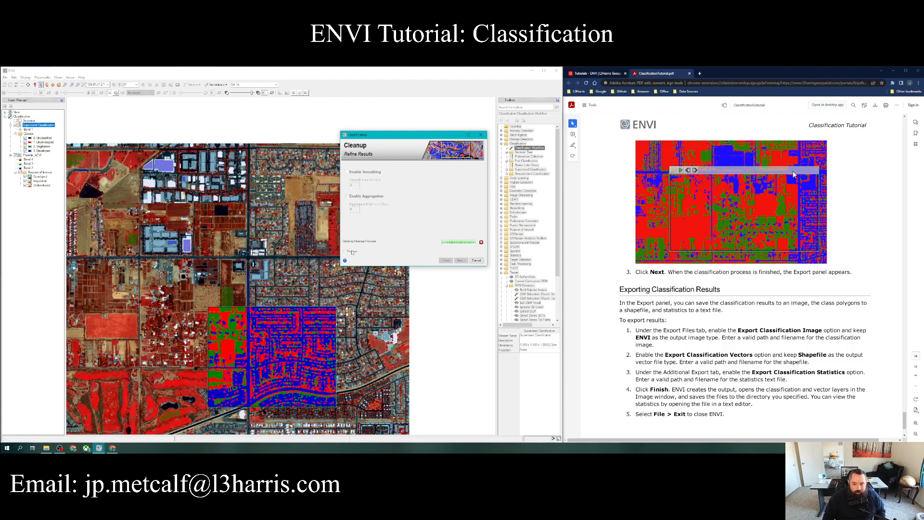
pyautogui.scroll(-2, 756, 361)
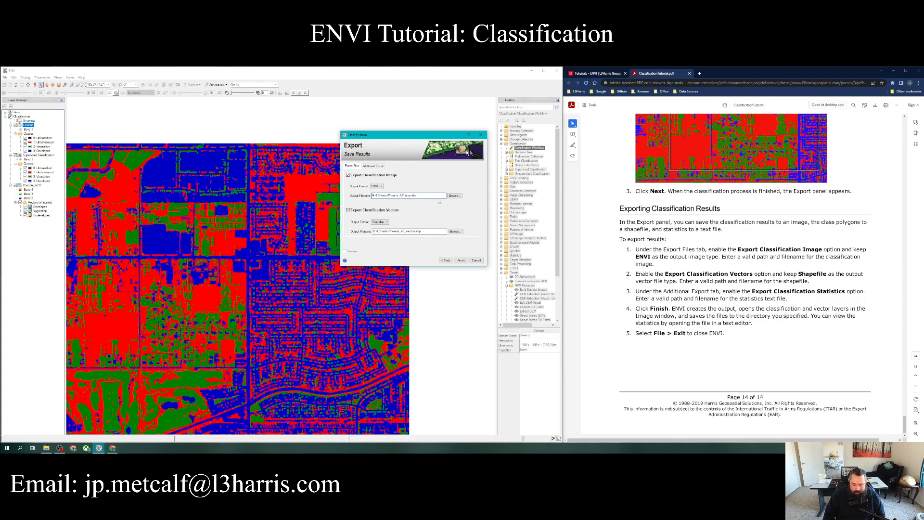
# Step: Insert SAM_ into both output file names, giving Phoenix_AZ_SAM_class.dat for the classification image and Phoenix_AZ_SAM_vectors.shp for the vectors
pyautogui.write('_')
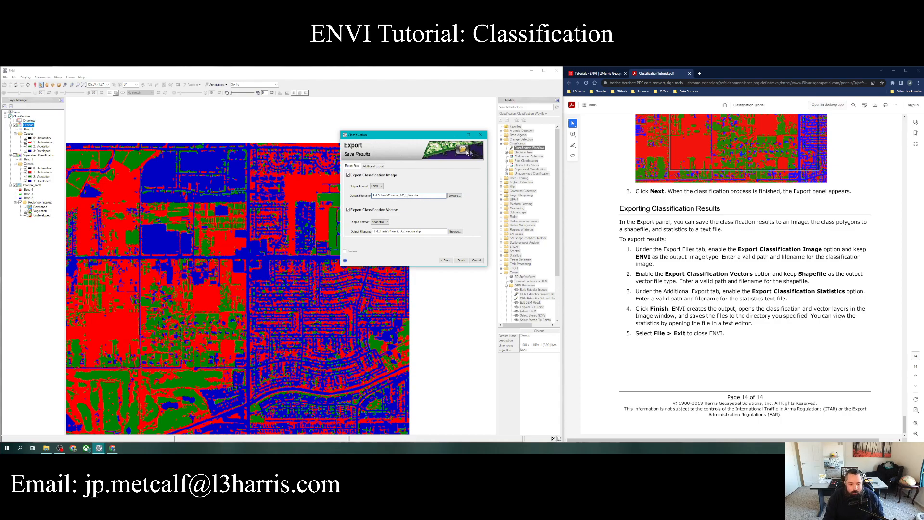
pyautogui.press('BackSpace')
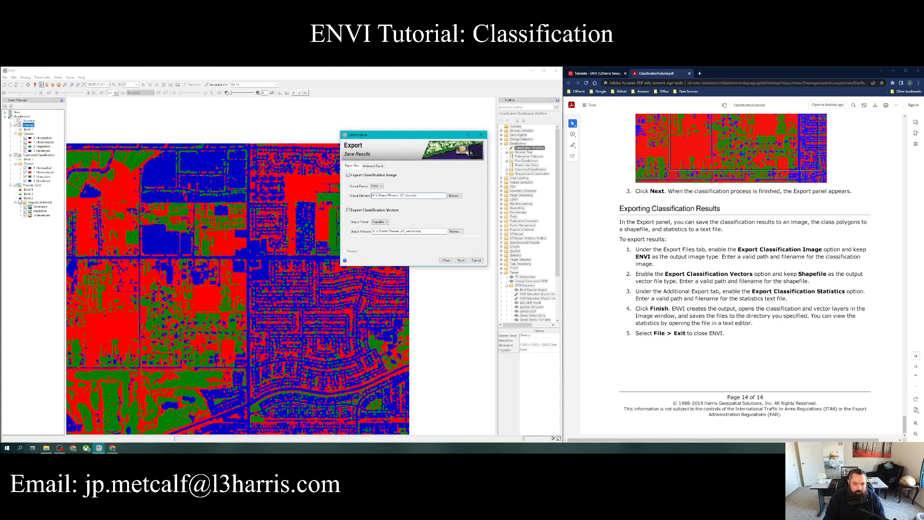
pyautogui.write('S')
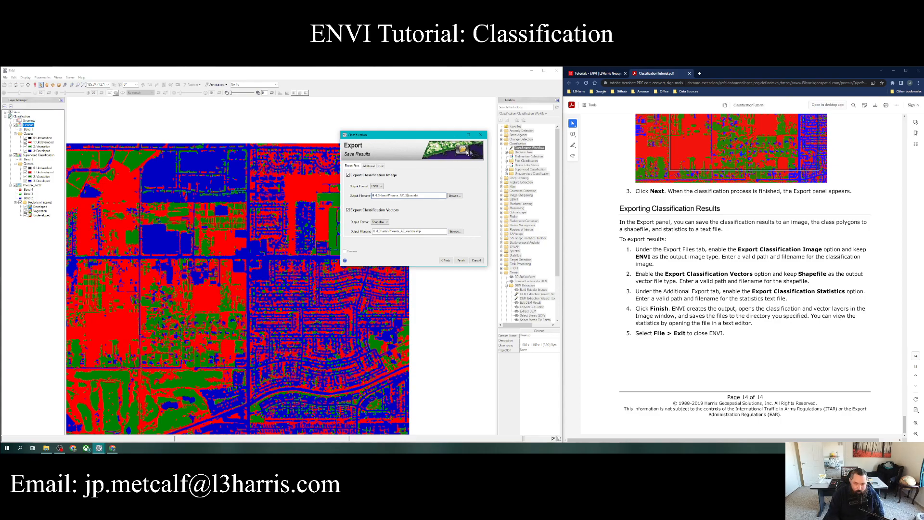
pyautogui.write('AM_')
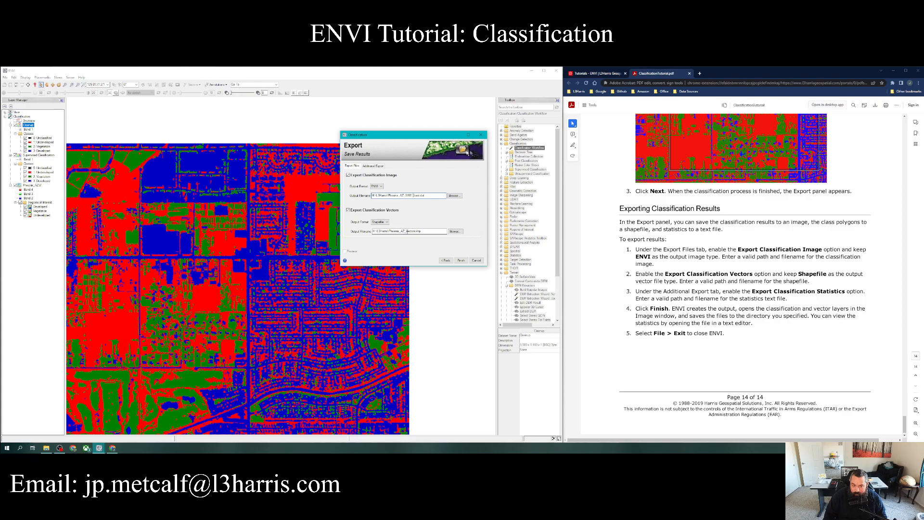
pyautogui.click(407, 231)
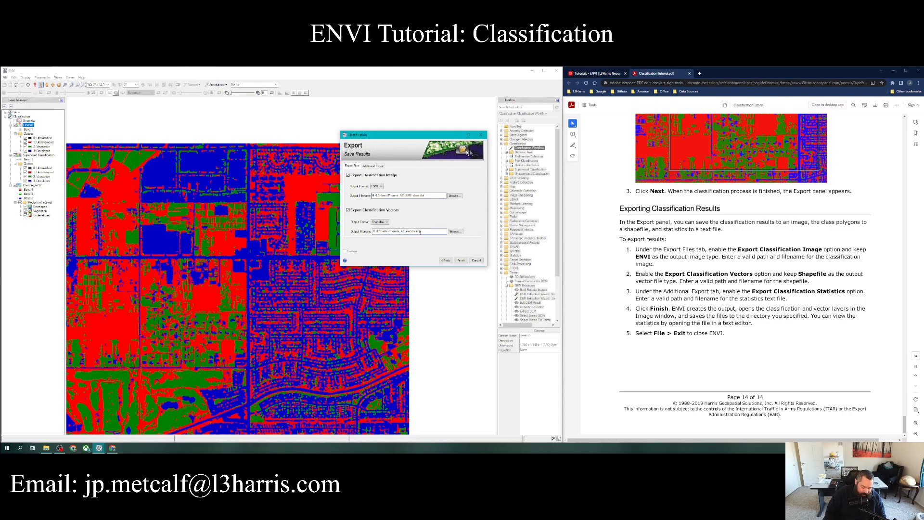
pyautogui.write('SAM_')
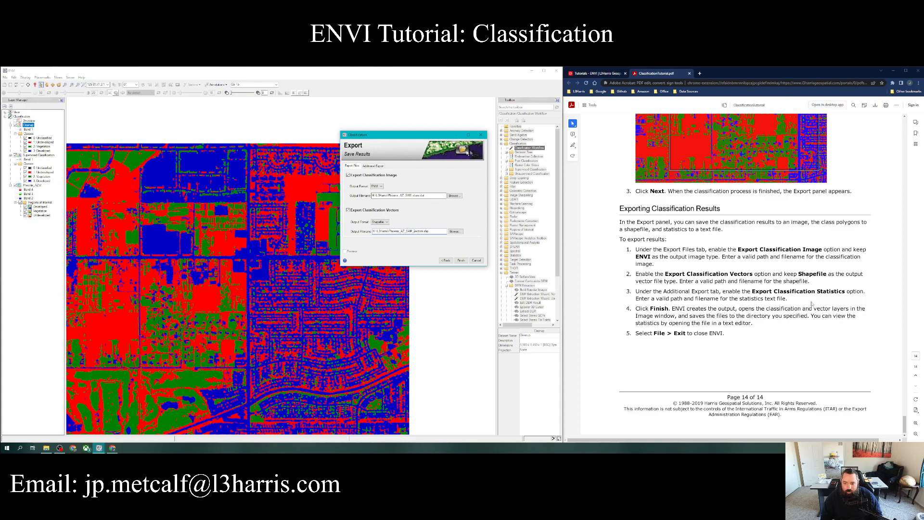
# Step: Enable the export of classification statistics, edit the statistics text file's name, and finish the export
pyautogui.click(378, 166)
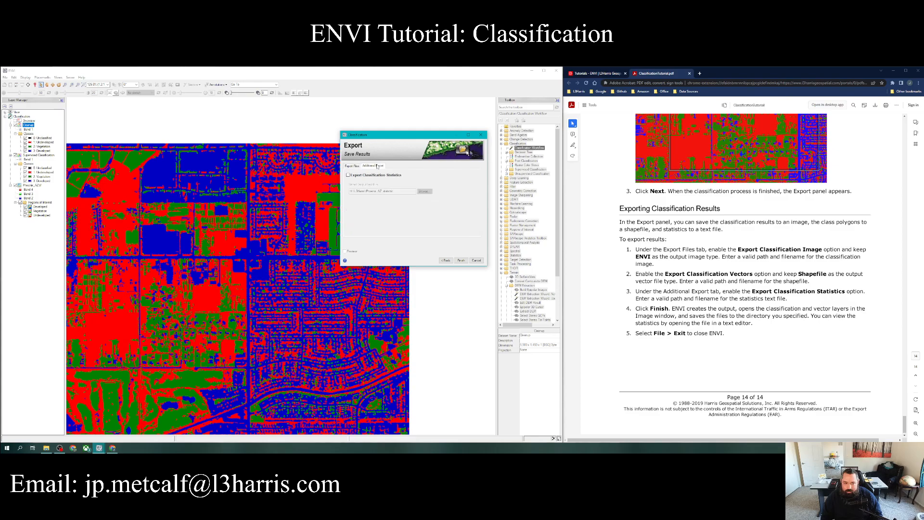
pyautogui.click(348, 176)
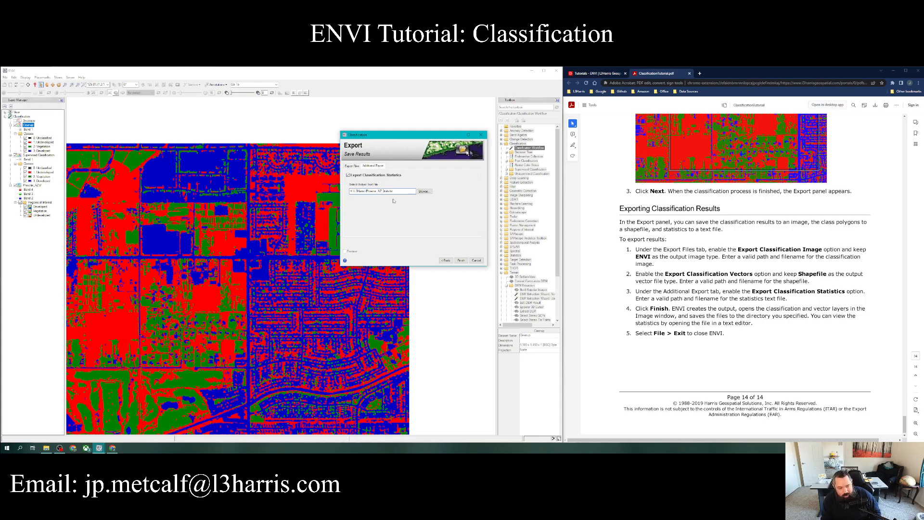
pyautogui.write('_')
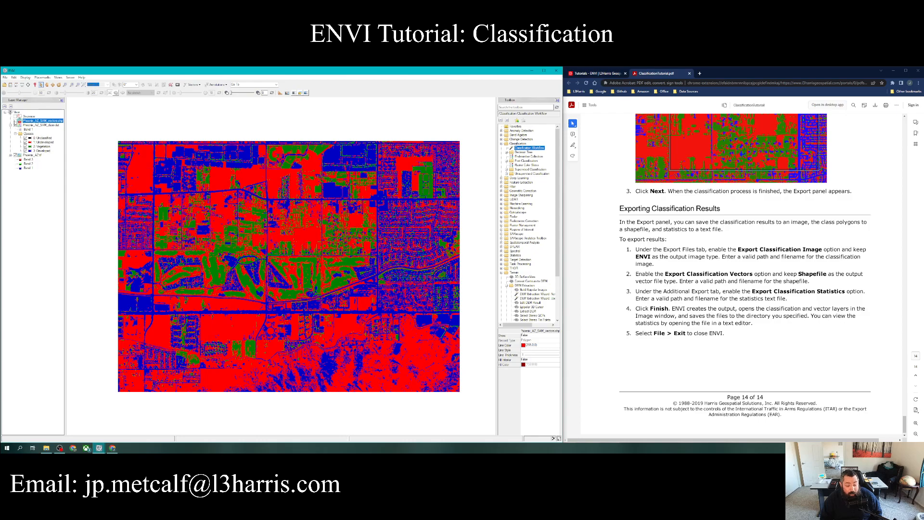
# Step: Show the exported Phoenix_AZ_SAM_vectors.shp layer and hide Phoenix_AZ_SAM_class.dat to inspect the class outlines over the golf course image
pyautogui.click(16, 121)
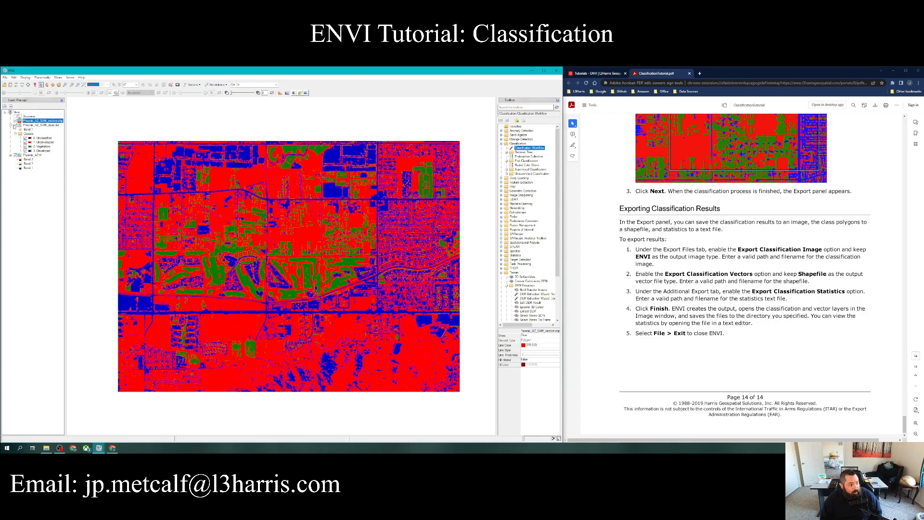
pyautogui.click(16, 125)
pyautogui.scroll(5, 283, 282)
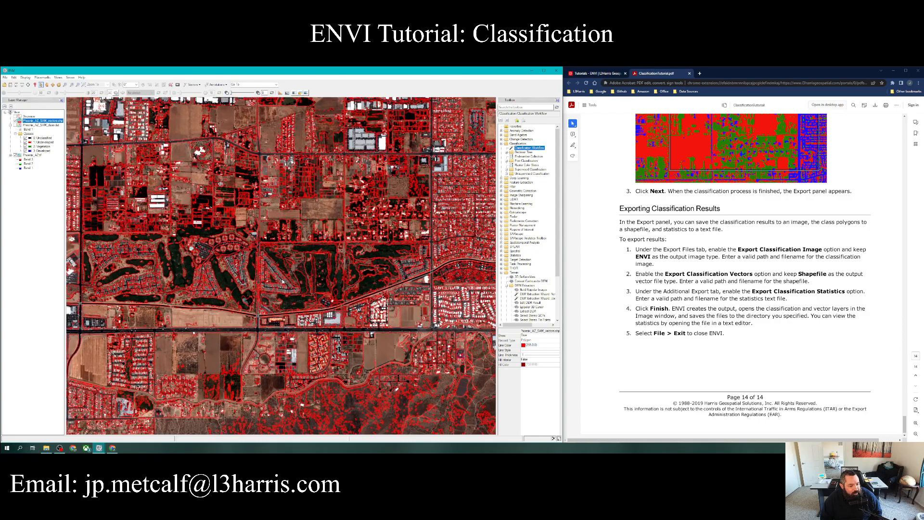
pyautogui.scroll(1, 284, 282)
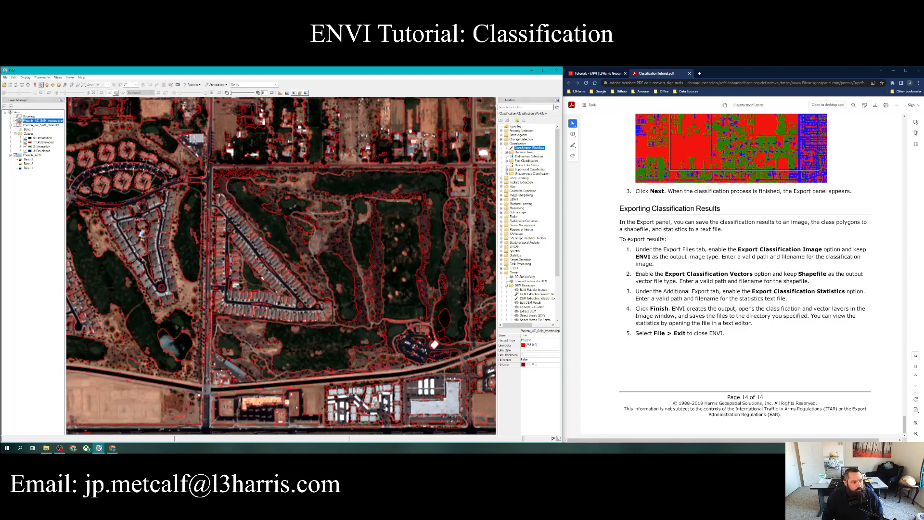
# Step: Show the Phoenix_AZ_SAM_class.dat layer again over the Phoenix image
pyautogui.click(16, 125)
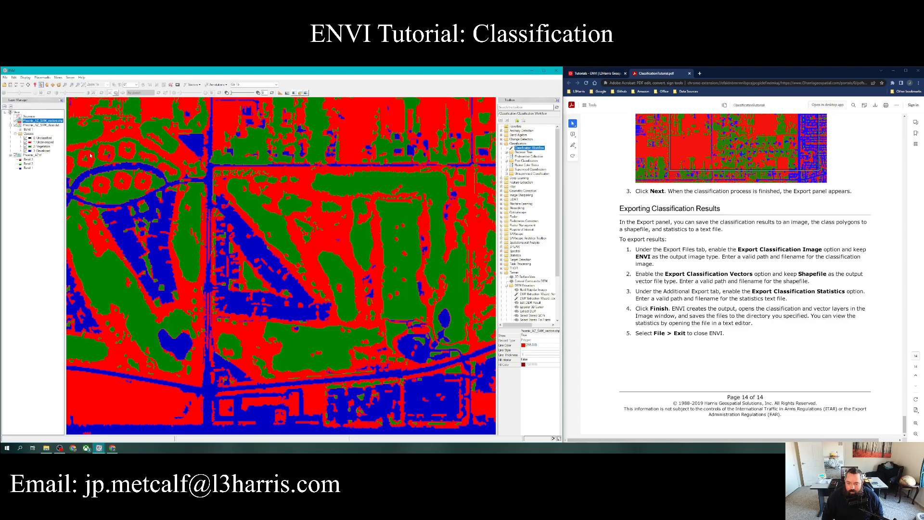
pyautogui.scroll(-1, 732, 280)
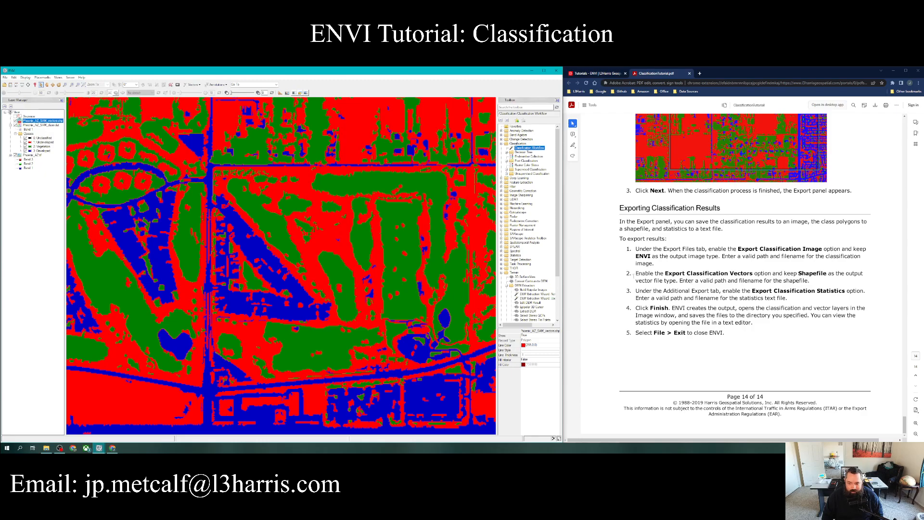
# Step: Switch to File Explorer and open the L3Harris folder on the SSD 4TB (H:) drive to view the exported files
pyautogui.moveTo(47, 454)
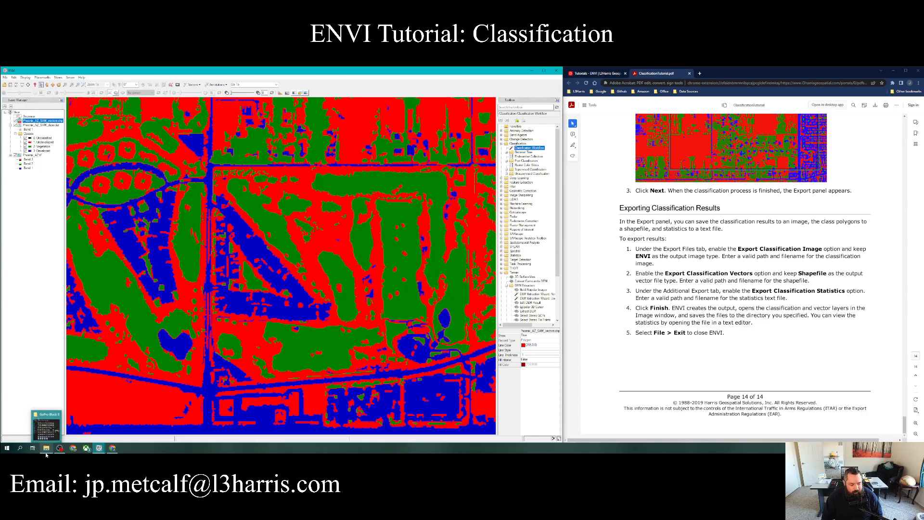
pyautogui.click(47, 454)
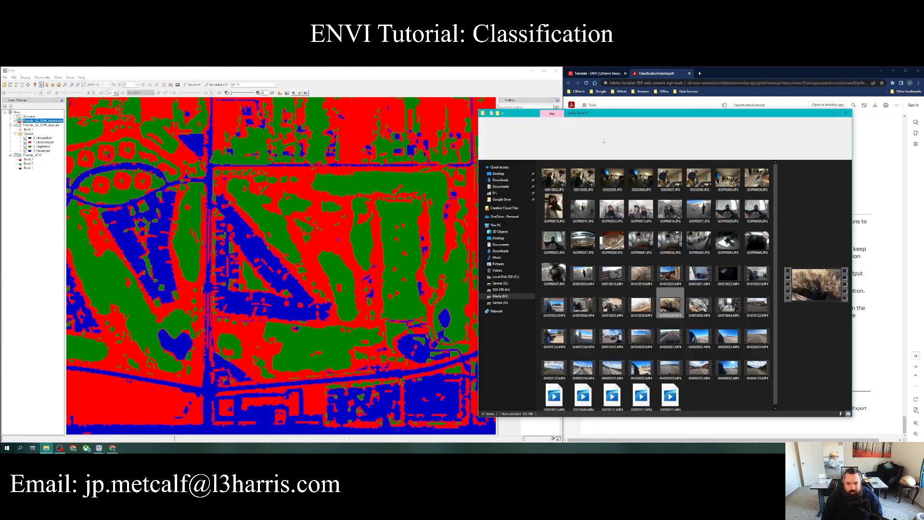
pyautogui.click(501, 289)
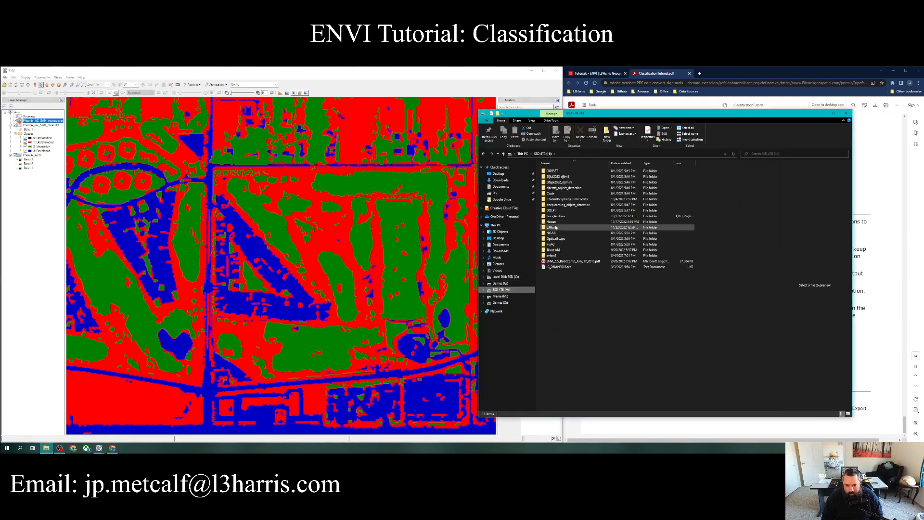
pyautogui.doubleClick(556, 229)
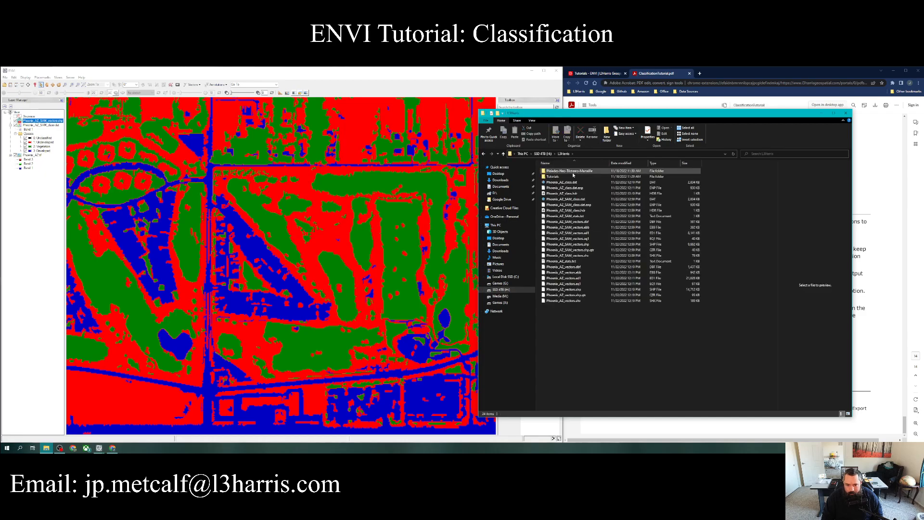
pyautogui.doubleClick(571, 176)
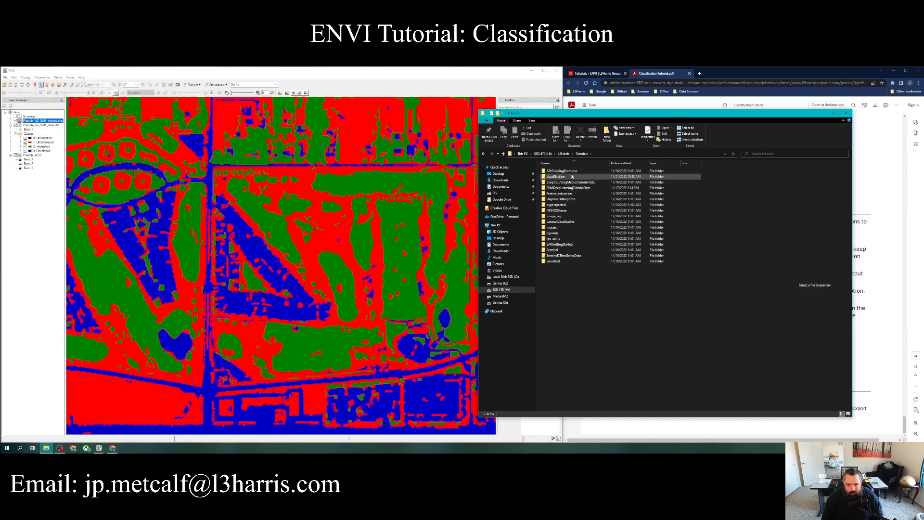
pyautogui.click(563, 154)
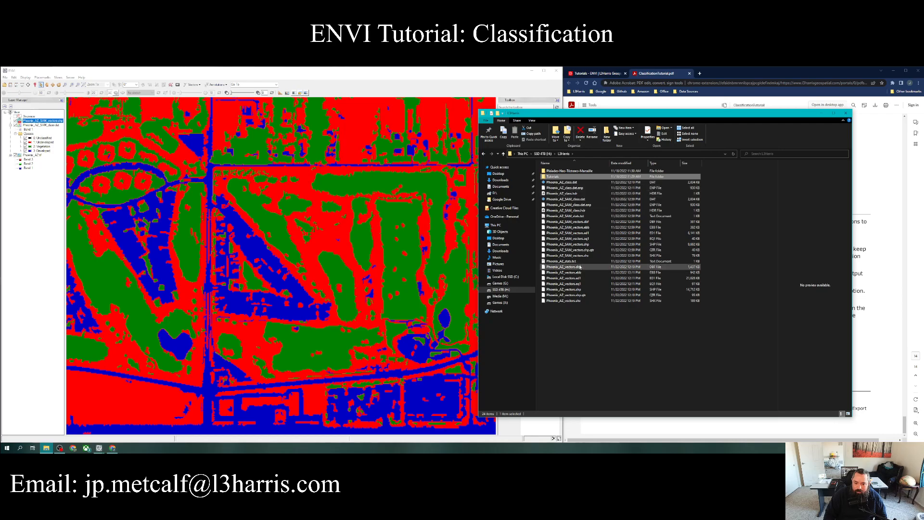
# Step: Preview the exported statistics files Phoenix_AZ_stats.txt and Phoenix_AZ_SAM_stats.txt to compare their contents
pyautogui.click(568, 262)
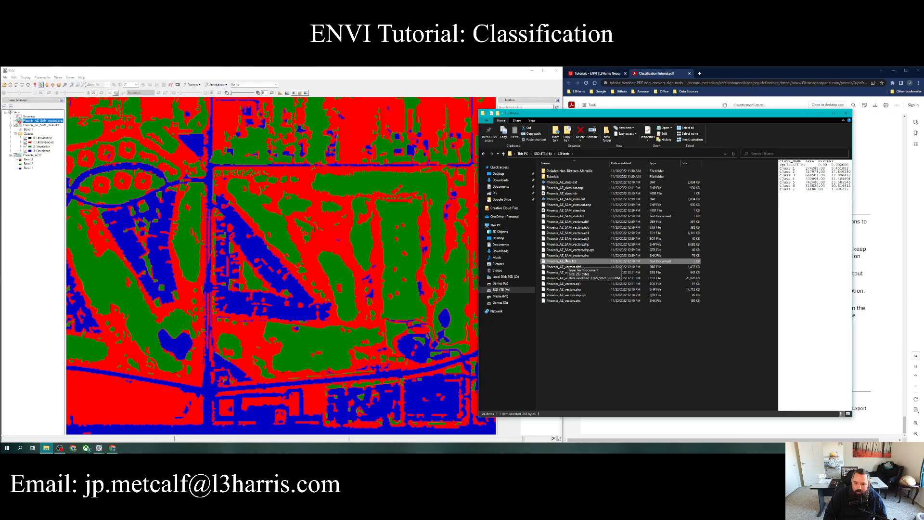
pyautogui.click(571, 217)
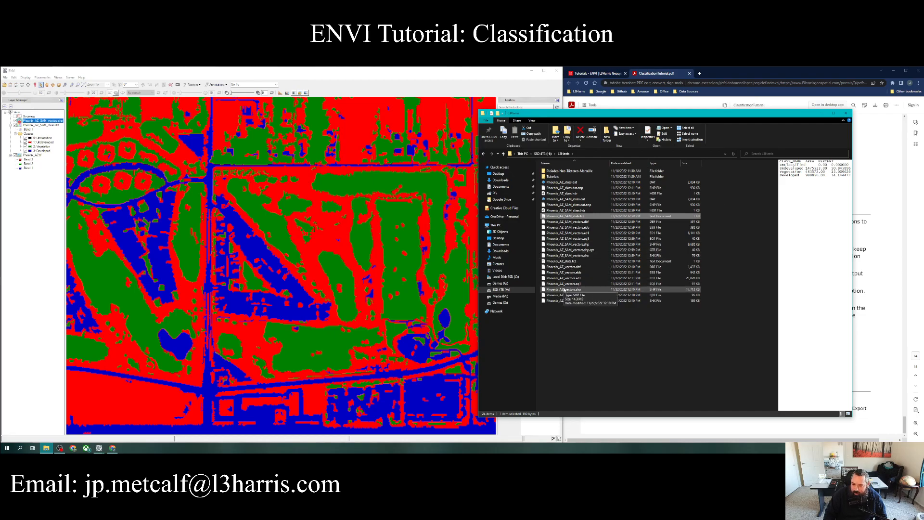
pyautogui.click(575, 263)
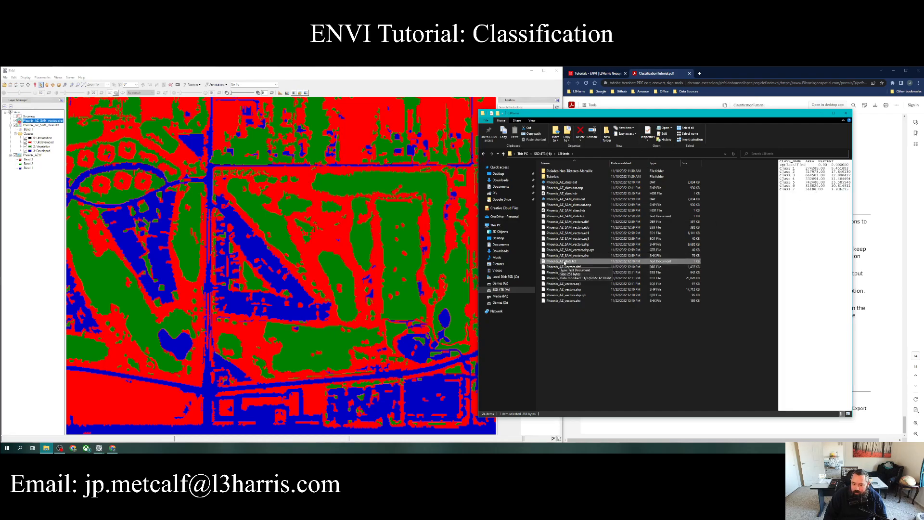
# Step: Open Phoenix_AZ_stats.txt in Notepad and shrink its window so it sits over the classification image beside the file list
pyautogui.doubleClick(544, 260)
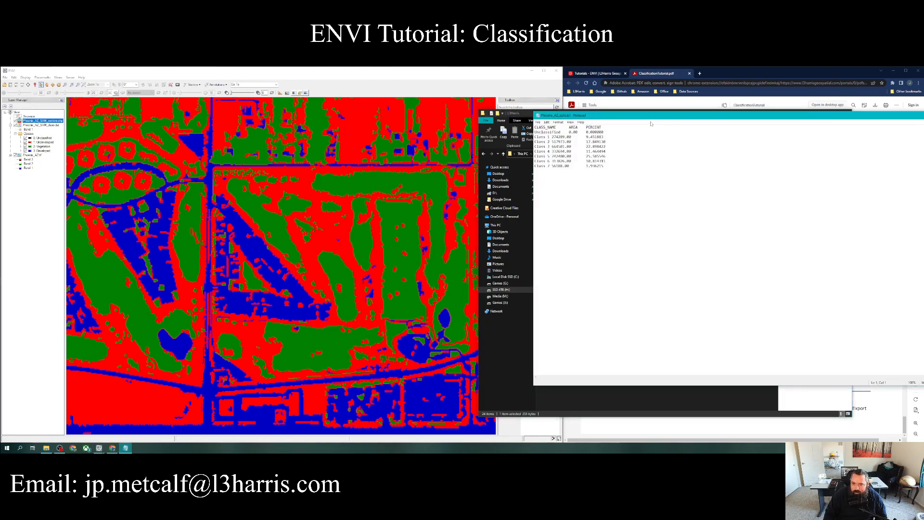
pyautogui.moveTo(648, 116); pyautogui.dragTo(406, 126)
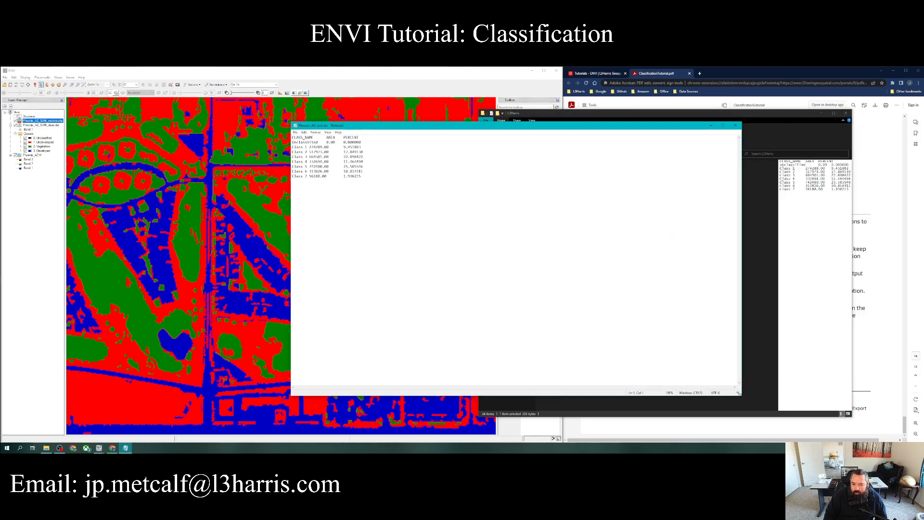
pyautogui.moveTo(738, 393); pyautogui.dragTo(408, 274)
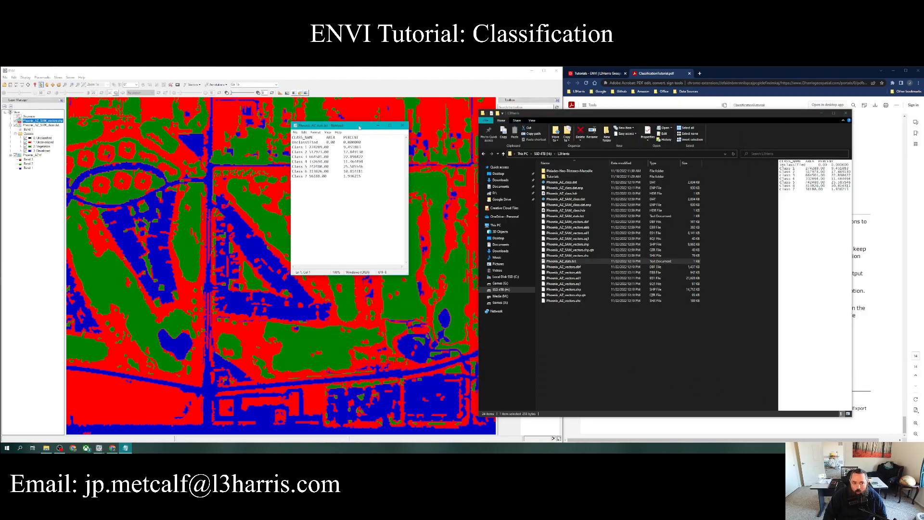
pyautogui.moveTo(359, 127); pyautogui.dragTo(420, 174)
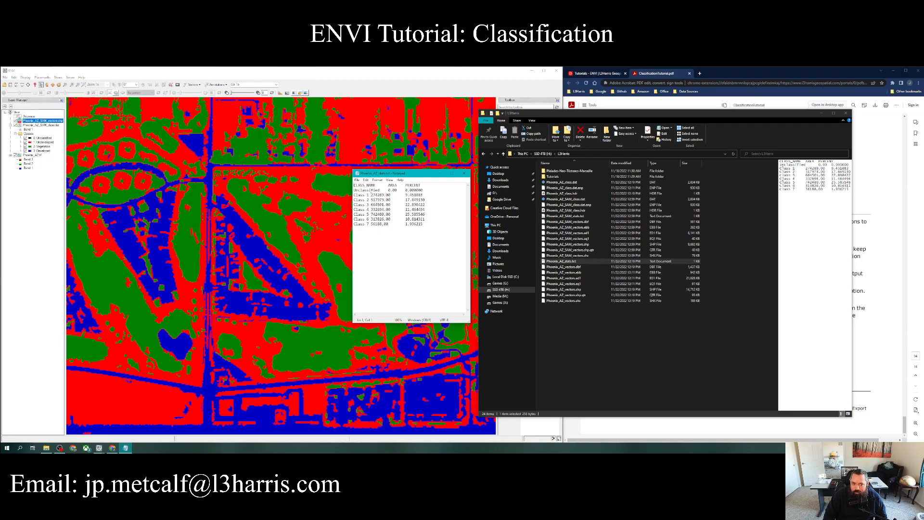
# Step: Examine the area and percent values of Class 1 through Class 7 in Phoenix_AZ_stats.txt and close the file
pyautogui.moveTo(371, 195); pyautogui.dragTo(392, 195)
pyautogui.moveTo(404, 195); pyautogui.dragTo(435, 197)
pyautogui.moveTo(354, 214); pyautogui.dragTo(431, 215)
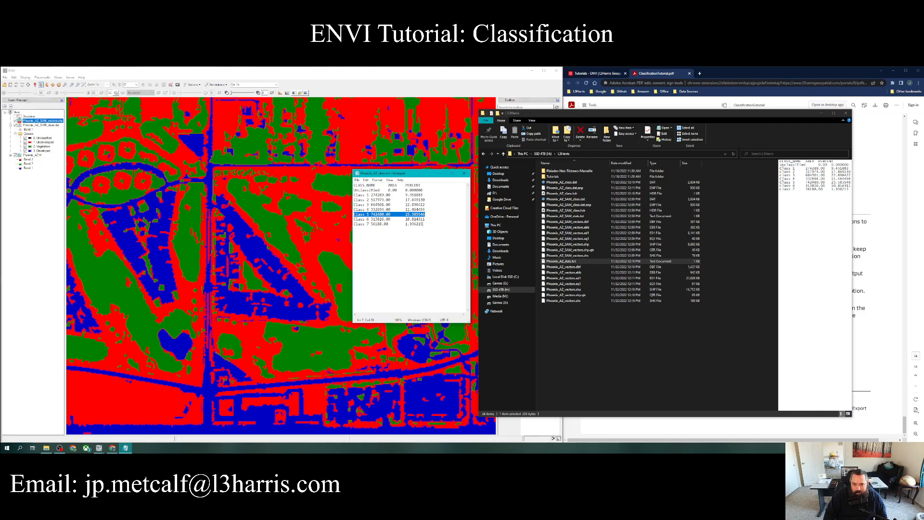
pyautogui.moveTo(423, 223); pyautogui.dragTo(404, 190)
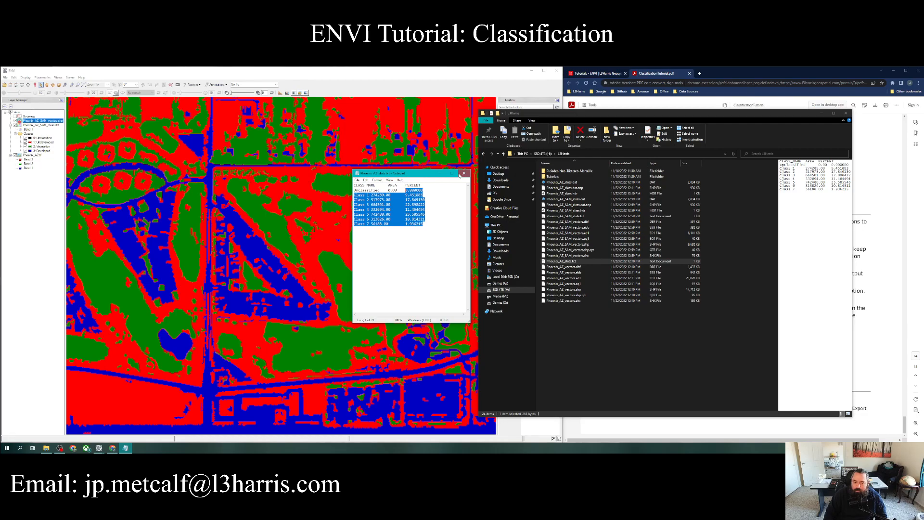
pyautogui.click(463, 173)
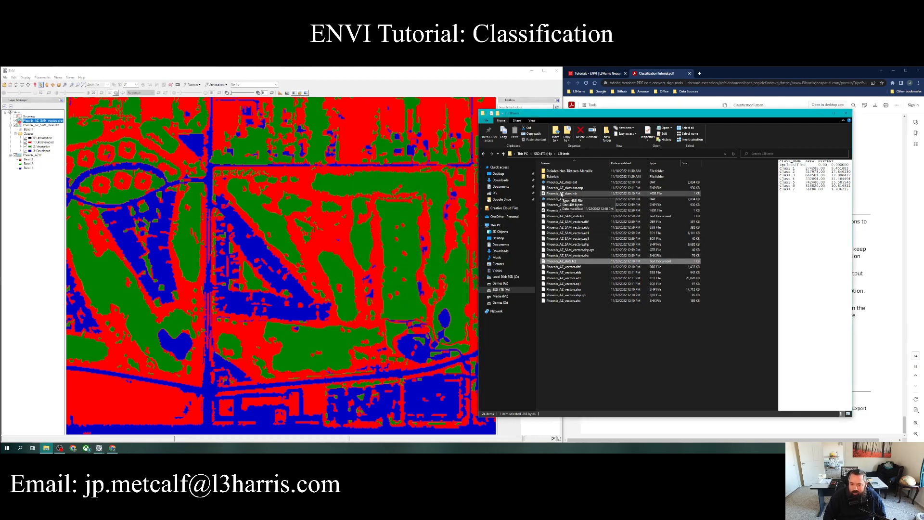
# Step: Open Phoenix_AZ_SAM_stats.txt and highlight the Developed class's percentage to review the supervised class statistics
pyautogui.doubleClick(581, 216)
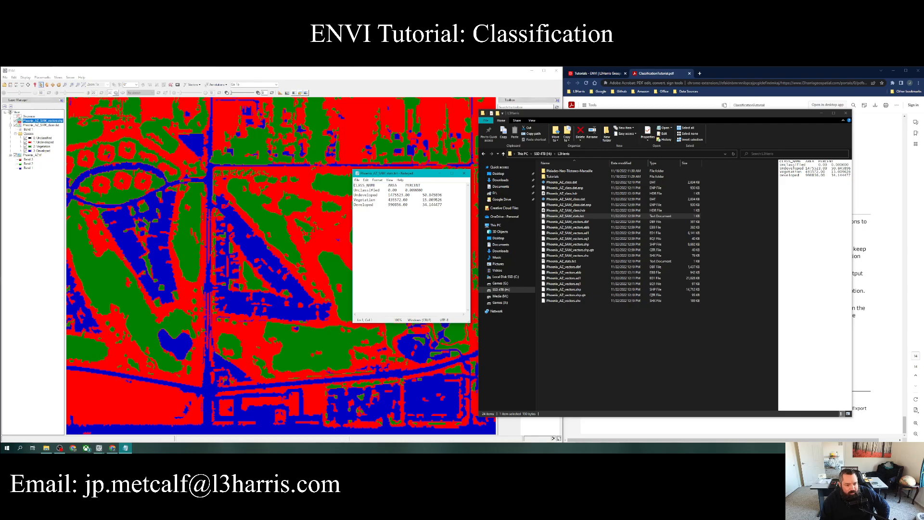
pyautogui.moveTo(423, 200); pyautogui.dragTo(445, 205)
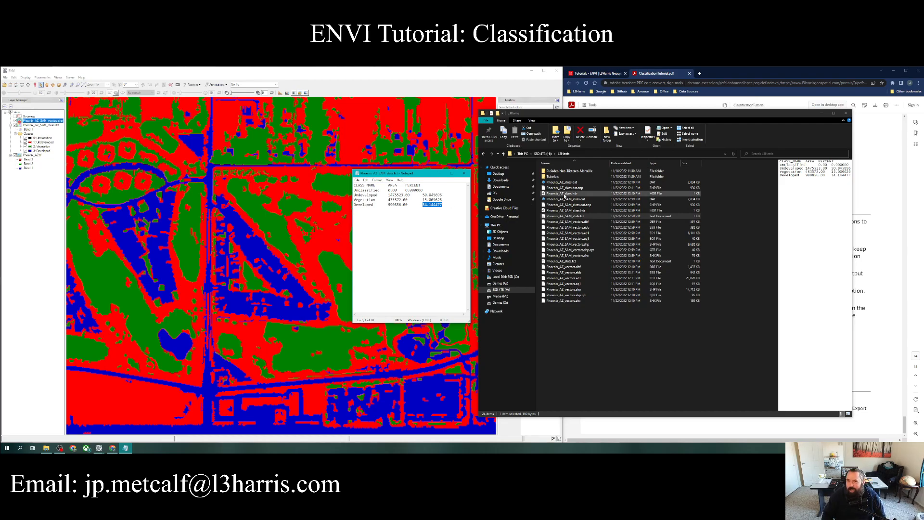
# Step: Bring the tutorial PDF in the browser back to the front and switch back to ENVI
pyautogui.click(734, 77)
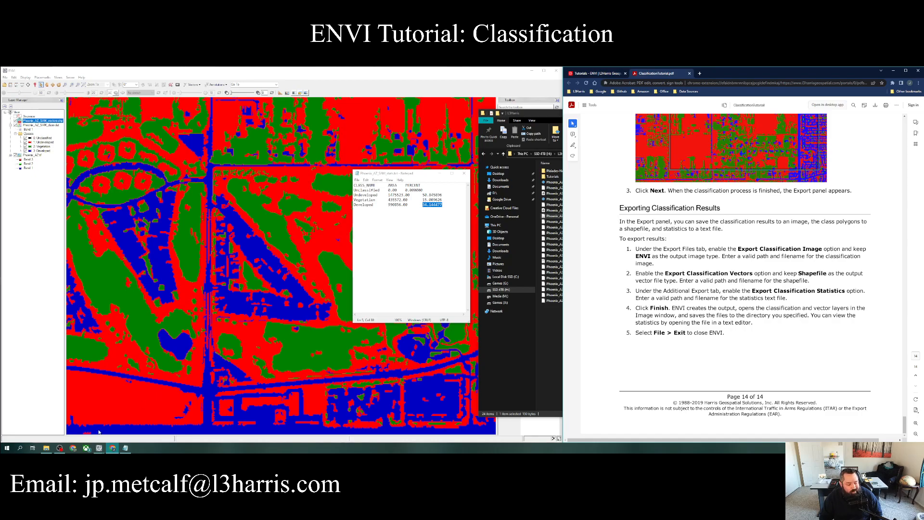
pyautogui.moveTo(97, 449)
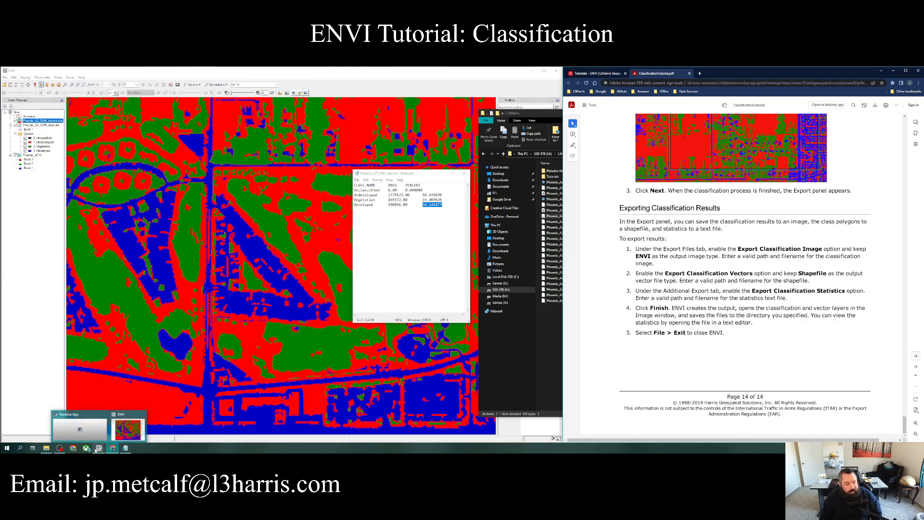